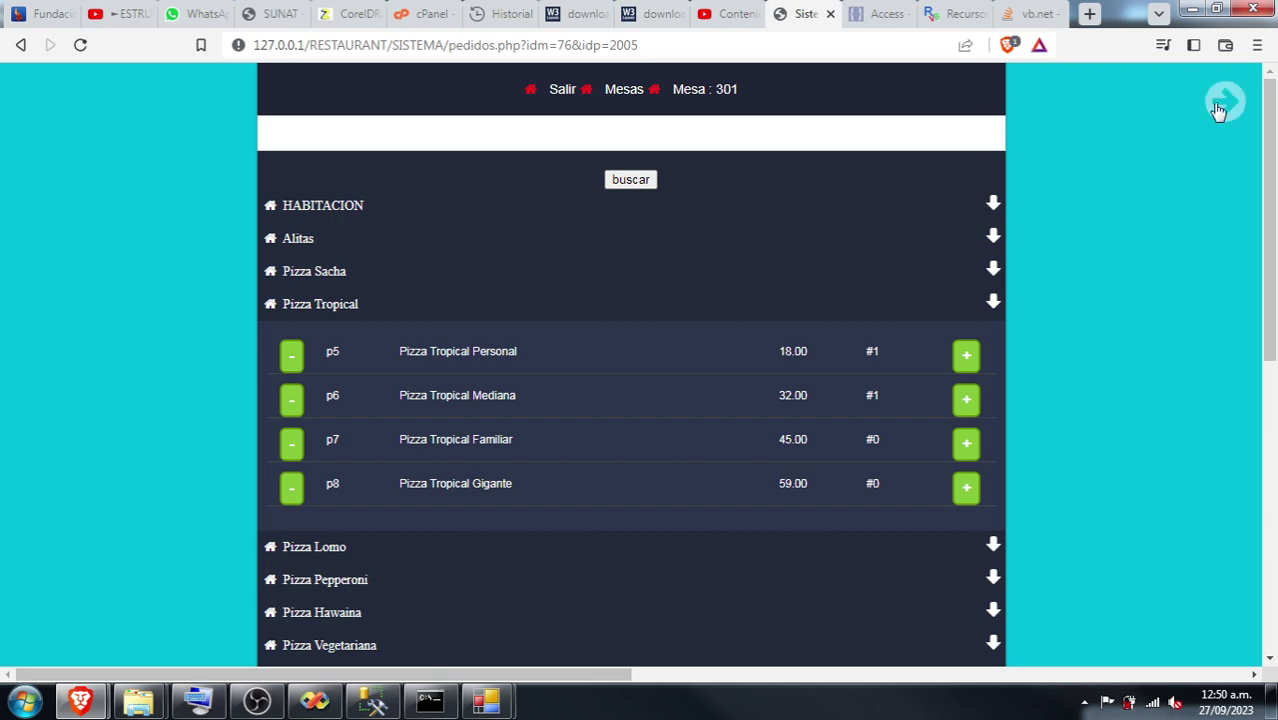
# Display table 301's order detail, switch to the MDIParent1 desktop application and sign in, continuing past the exception.
pyautogui.click(1225, 101)
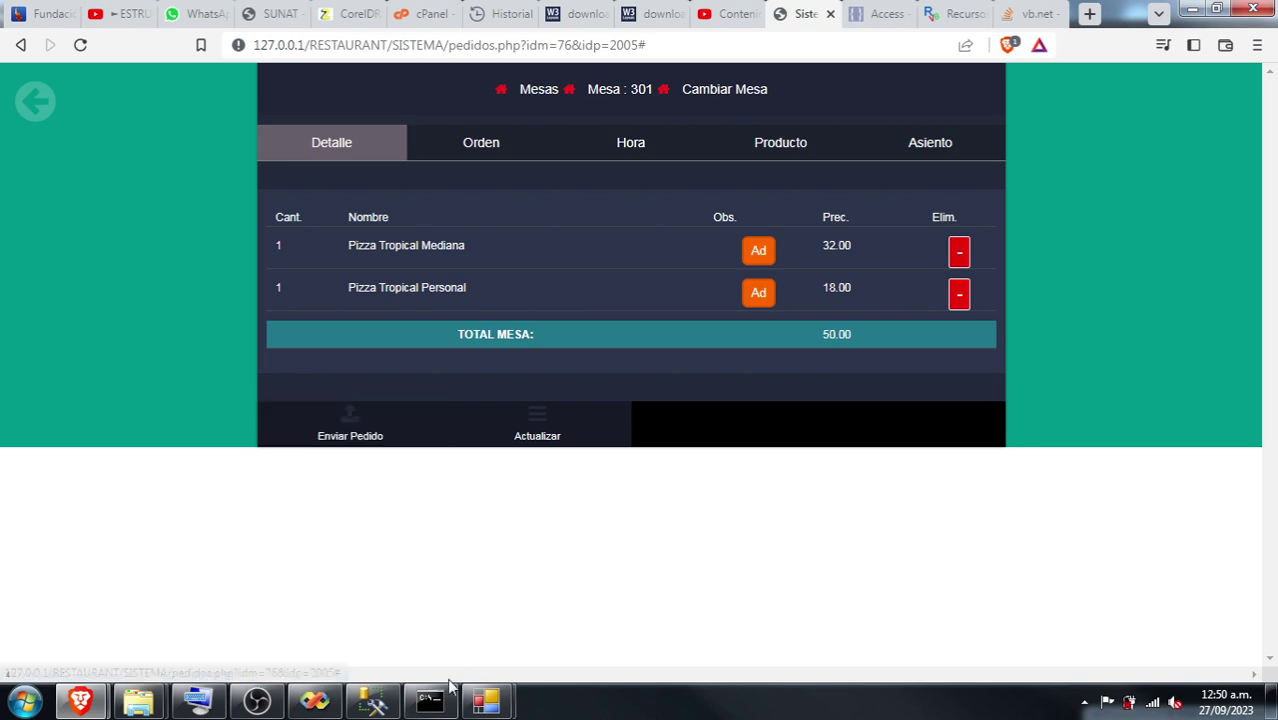
pyautogui.moveTo(487, 700)
pyautogui.click(585, 620)
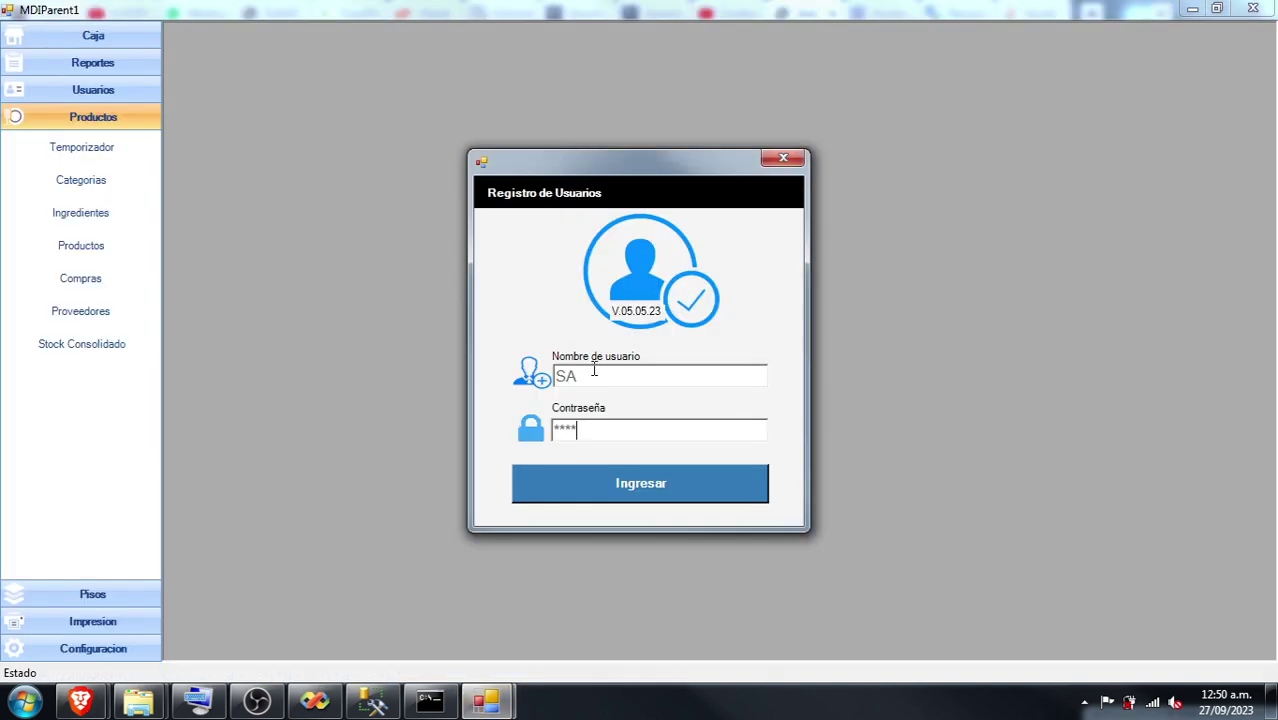
pyautogui.click(613, 484)
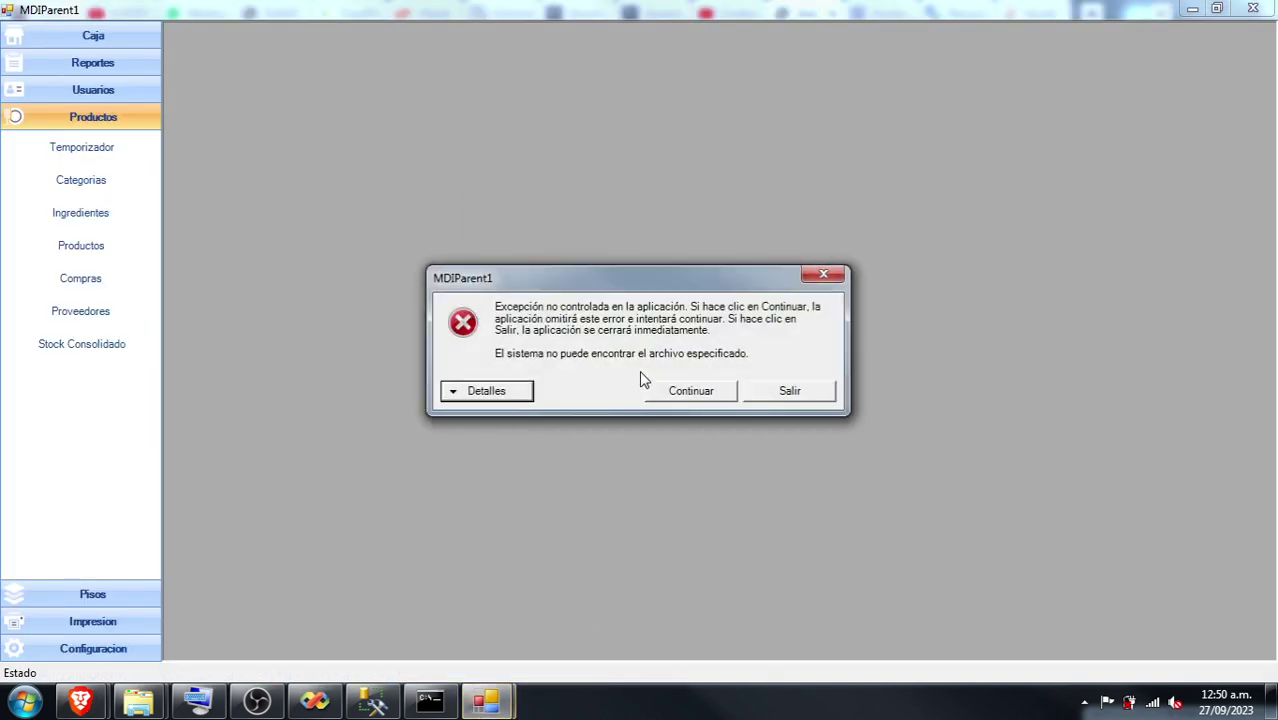
pyautogui.click(668, 391)
# Open the cashier's Pedidos form, refresh the Sachatomate floor orders and inspect the products in table 301's order.
pyautogui.click(93, 35)
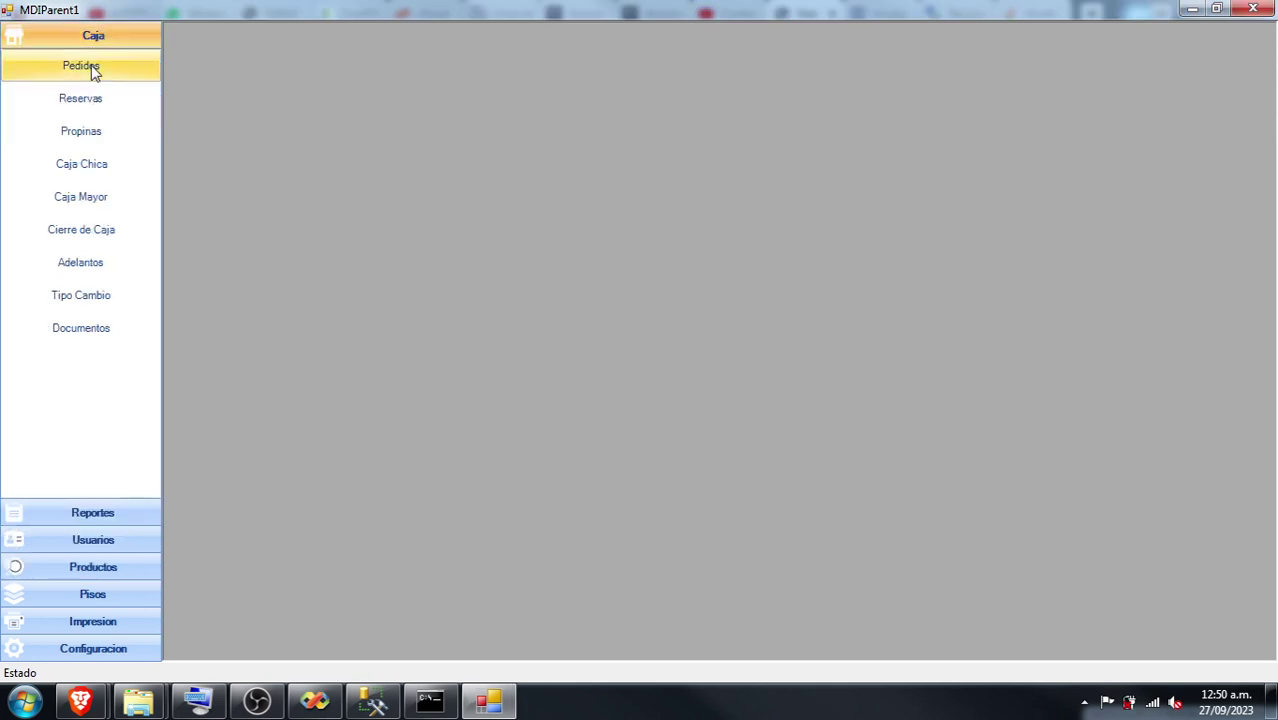
pyautogui.click(91, 68)
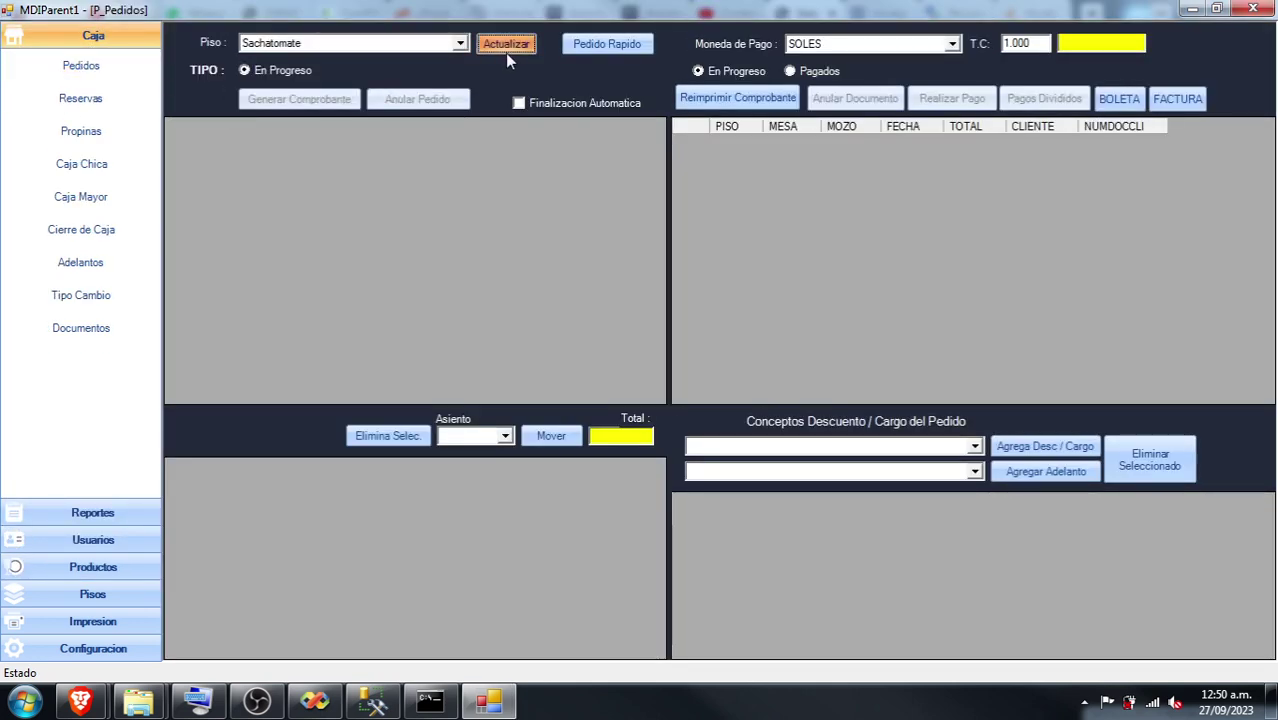
pyautogui.click(505, 50)
pyautogui.click(297, 145)
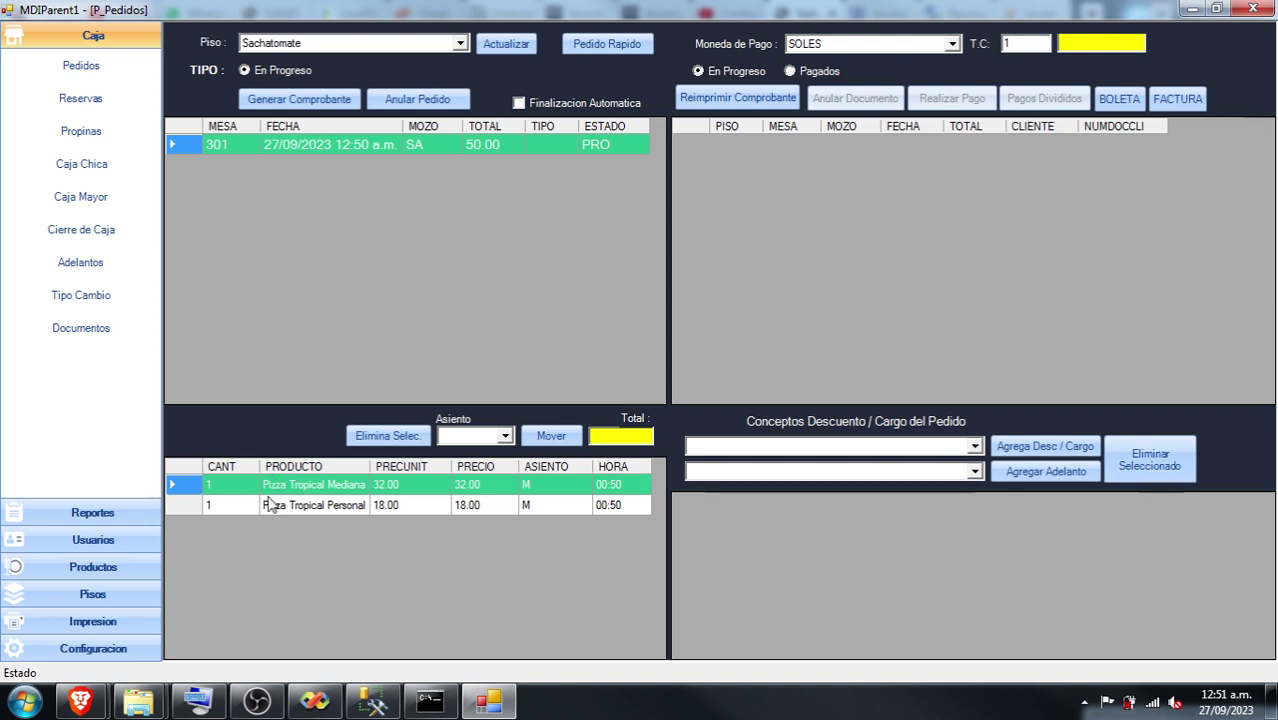
pyautogui.click(305, 503)
pyautogui.click(303, 484)
# Switch to the restaurant ordering site in Brave, return to the table map and open table 05.
pyautogui.moveTo(80, 702)
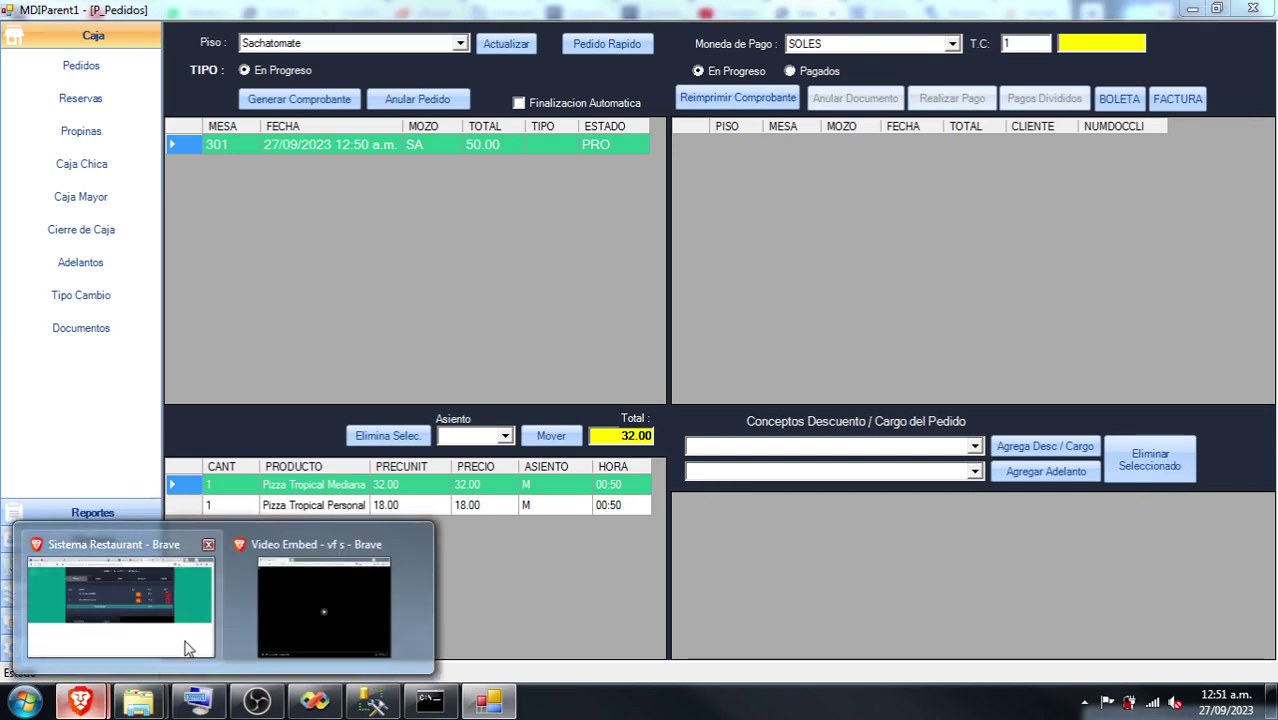
pyautogui.click(186, 648)
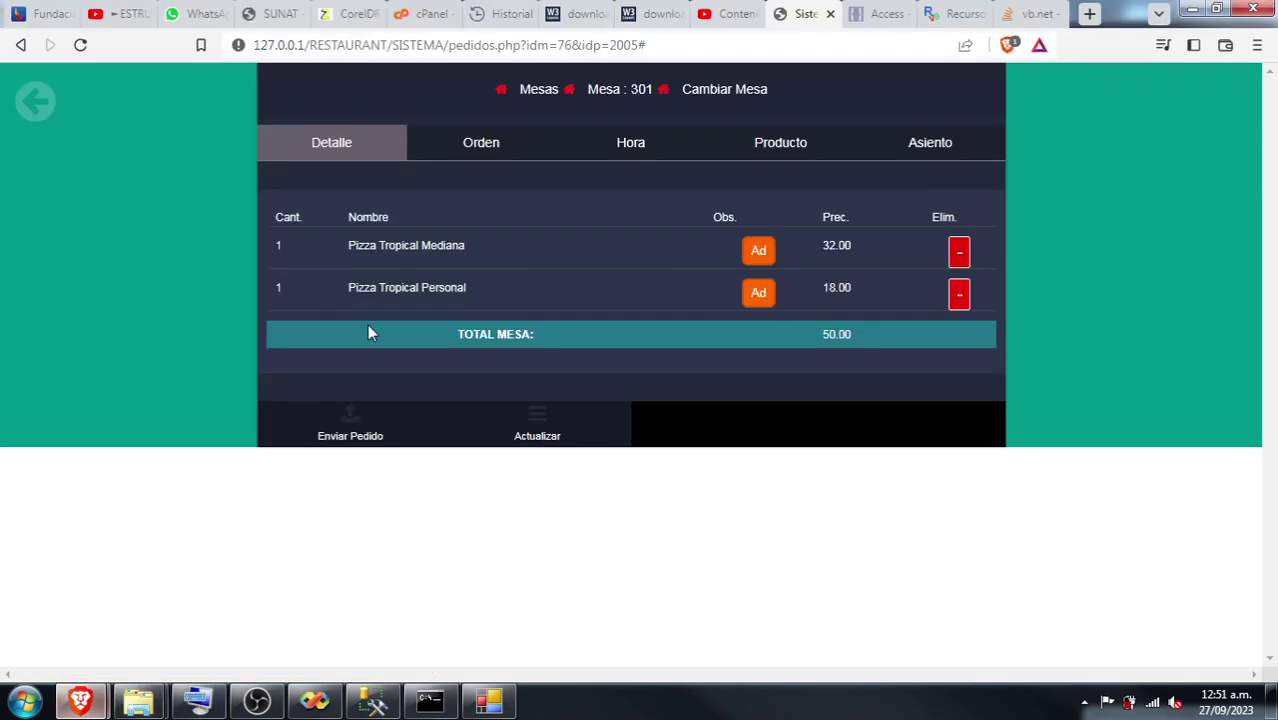
pyautogui.click(532, 91)
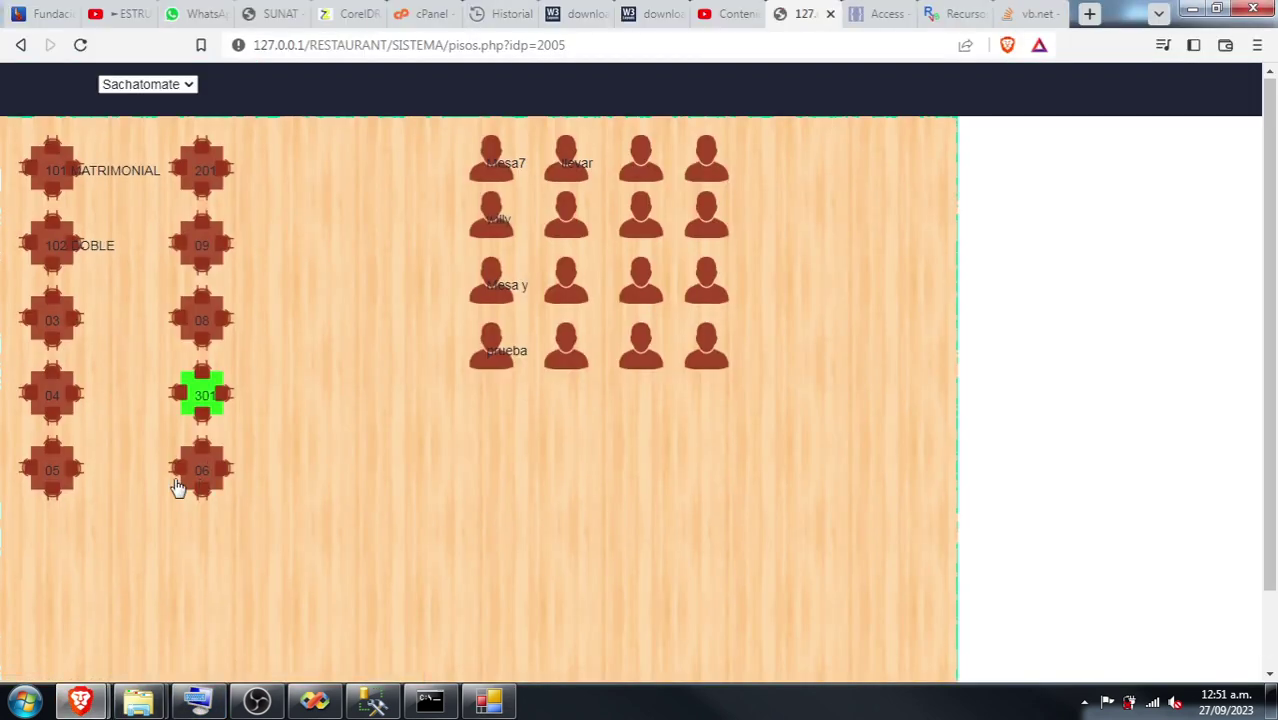
pyautogui.click(63, 476)
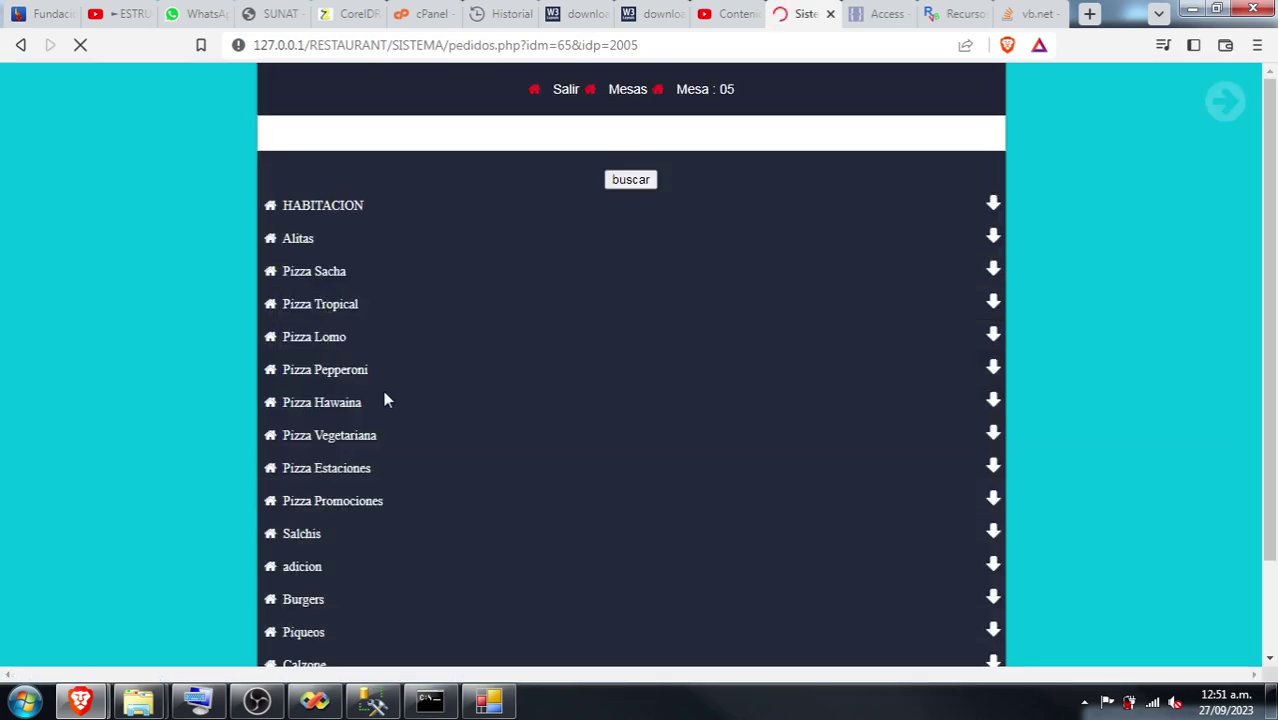
# Add one Salchi Clasica and one Salchi Mixta to table 05 and send the order to the kitchen.
pyautogui.click(313, 530)
pyautogui.scroll(-2, 650, 415)
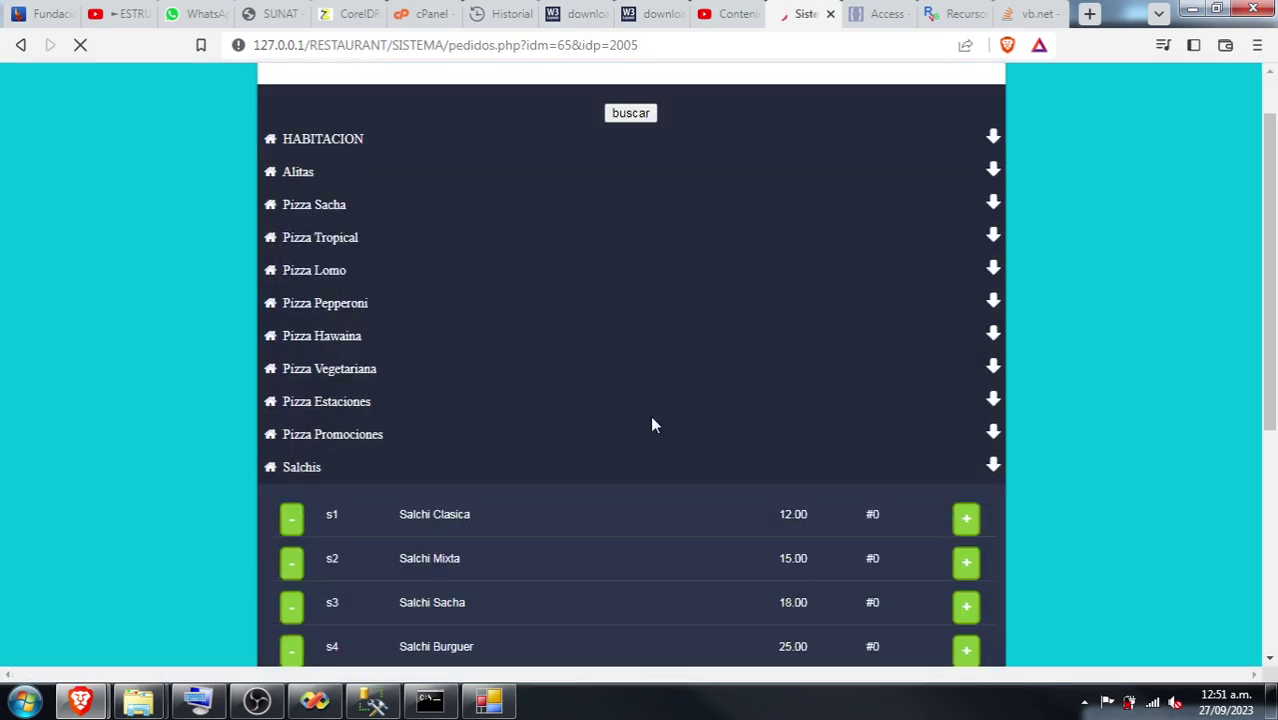
pyautogui.click(960, 398)
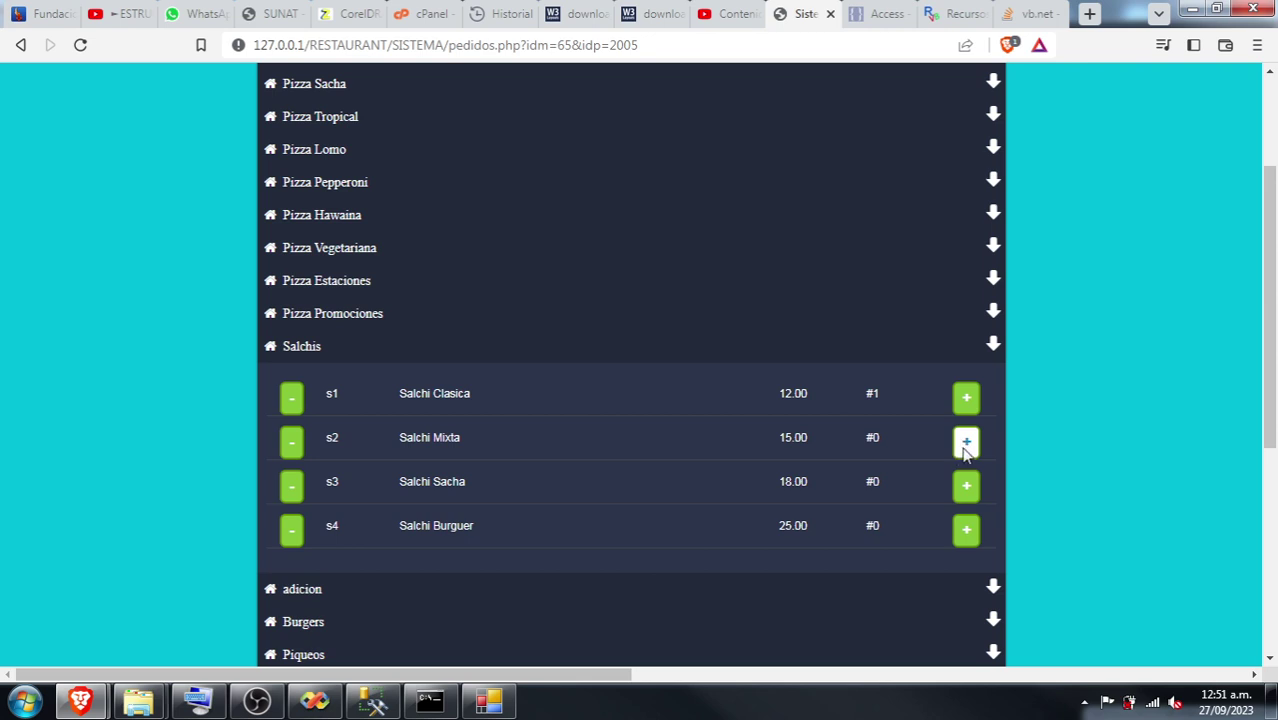
pyautogui.click(966, 446)
pyautogui.click(1222, 102)
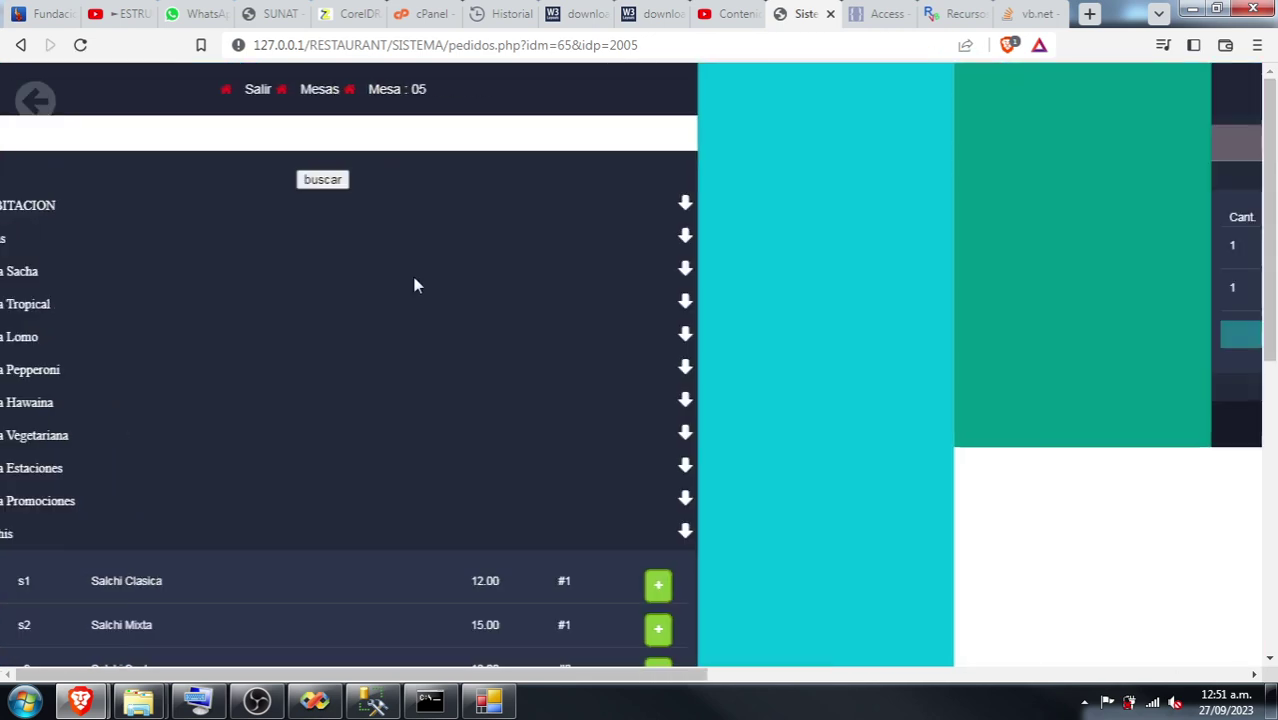
pyautogui.click(327, 420)
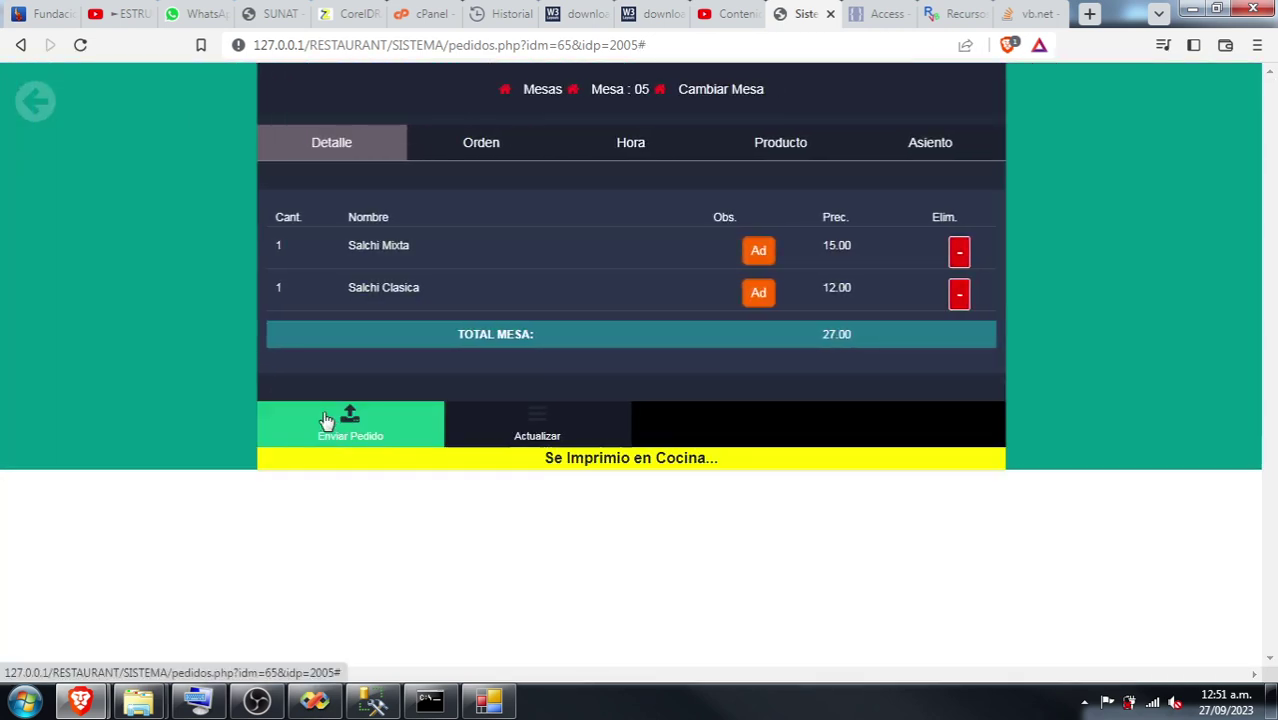
# Switch to MDIParent1, refresh the orders in progress and check the details of tables 05 and 301.
pyautogui.click(488, 700)
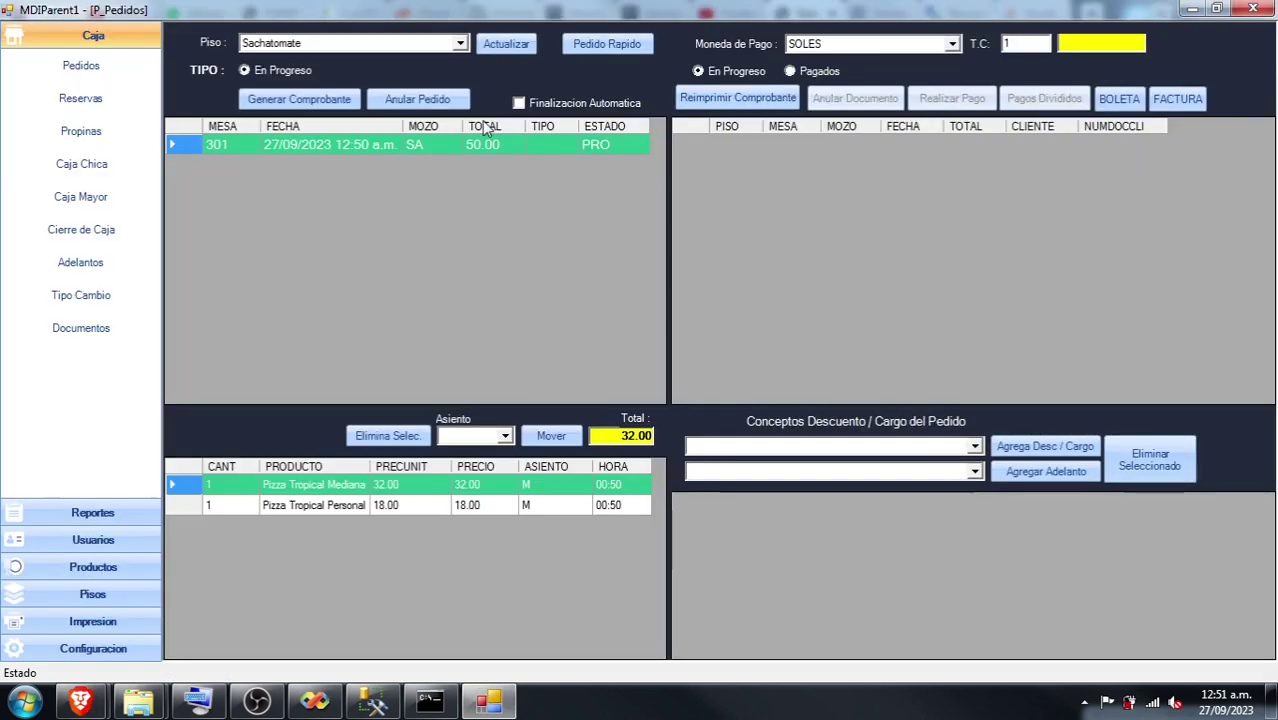
pyautogui.click(503, 41)
pyautogui.click(258, 167)
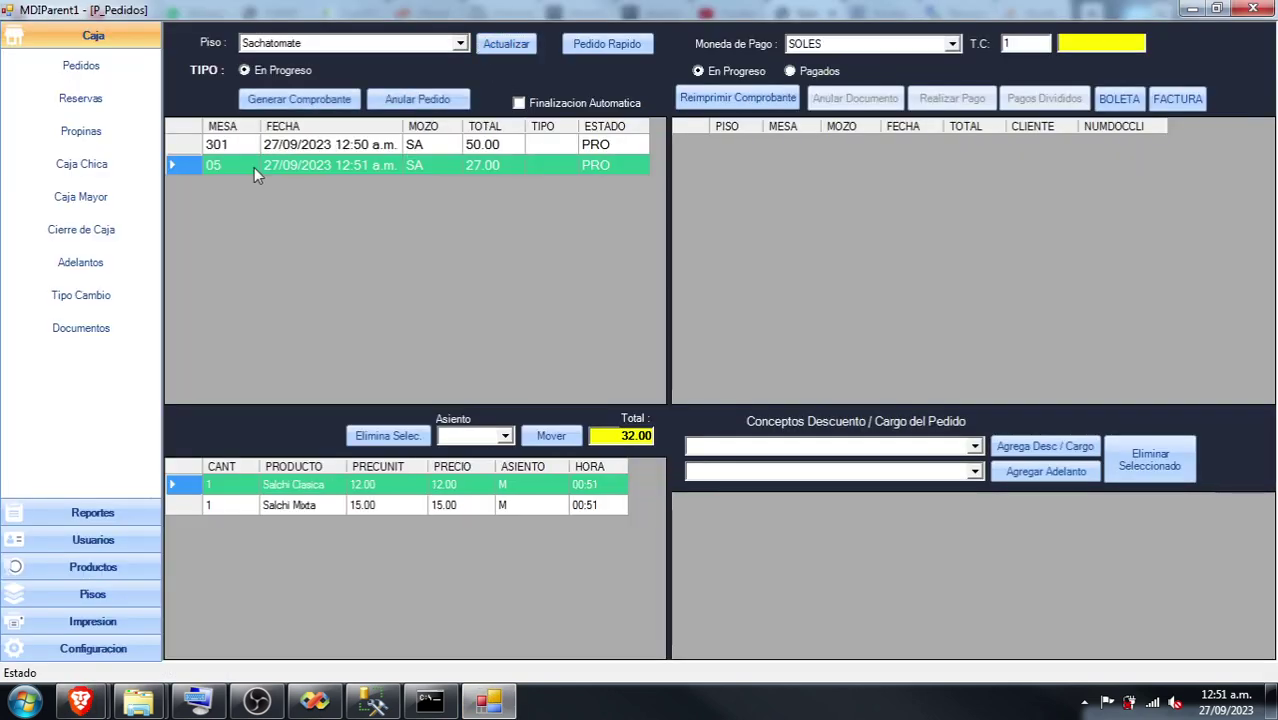
pyautogui.click(254, 145)
# In the Brave ordering site, open table 09, add one Pizza Vegetariana Personal and send the order.
pyautogui.moveTo(80, 700)
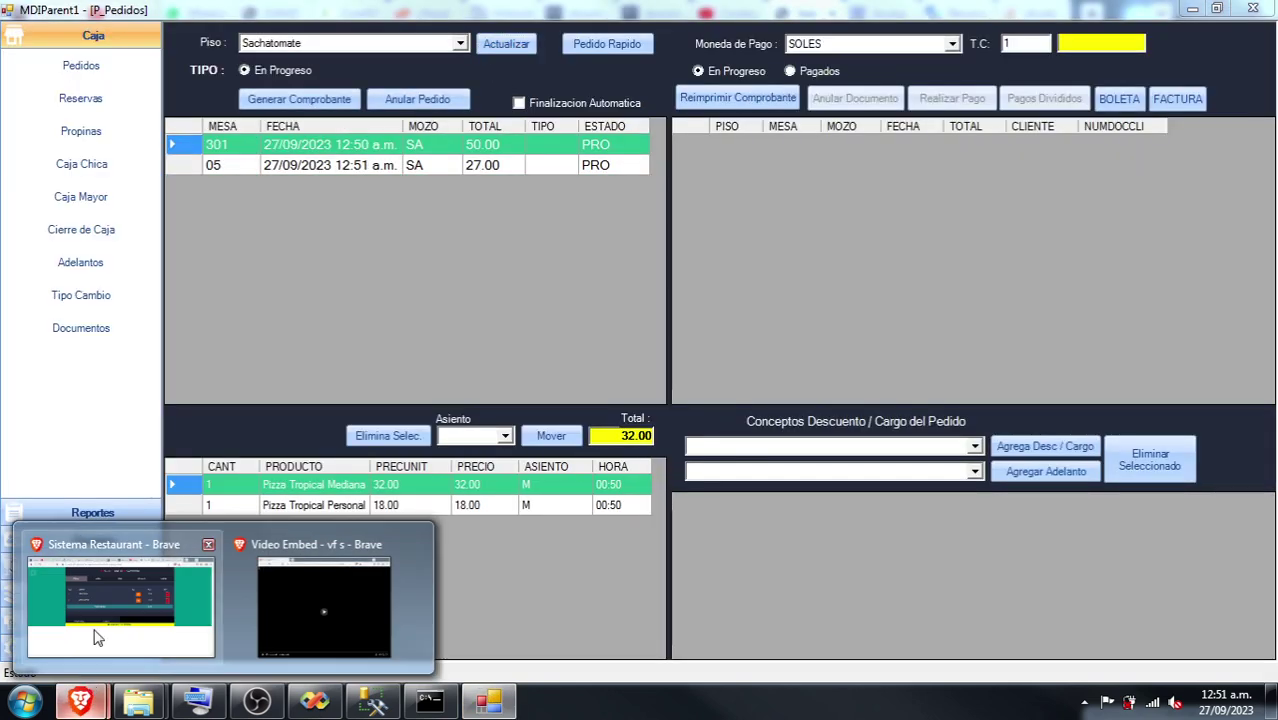
pyautogui.click(97, 637)
pyautogui.click(536, 90)
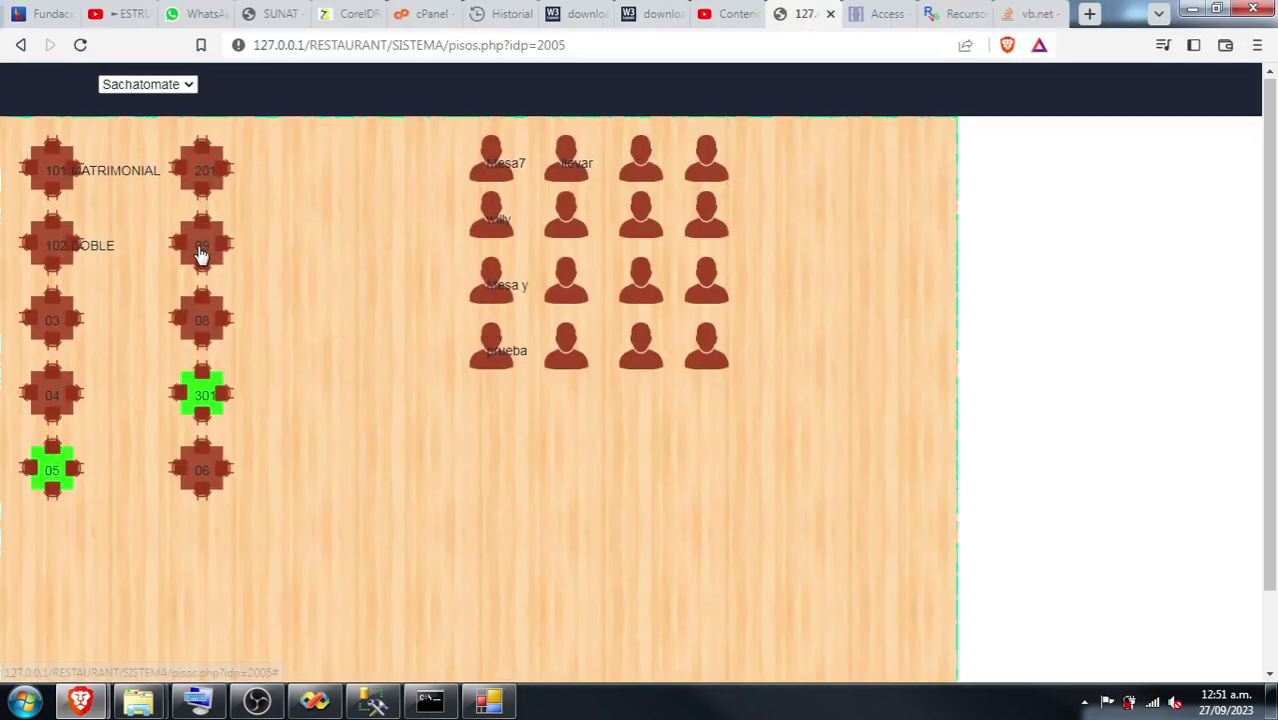
pyautogui.click(198, 250)
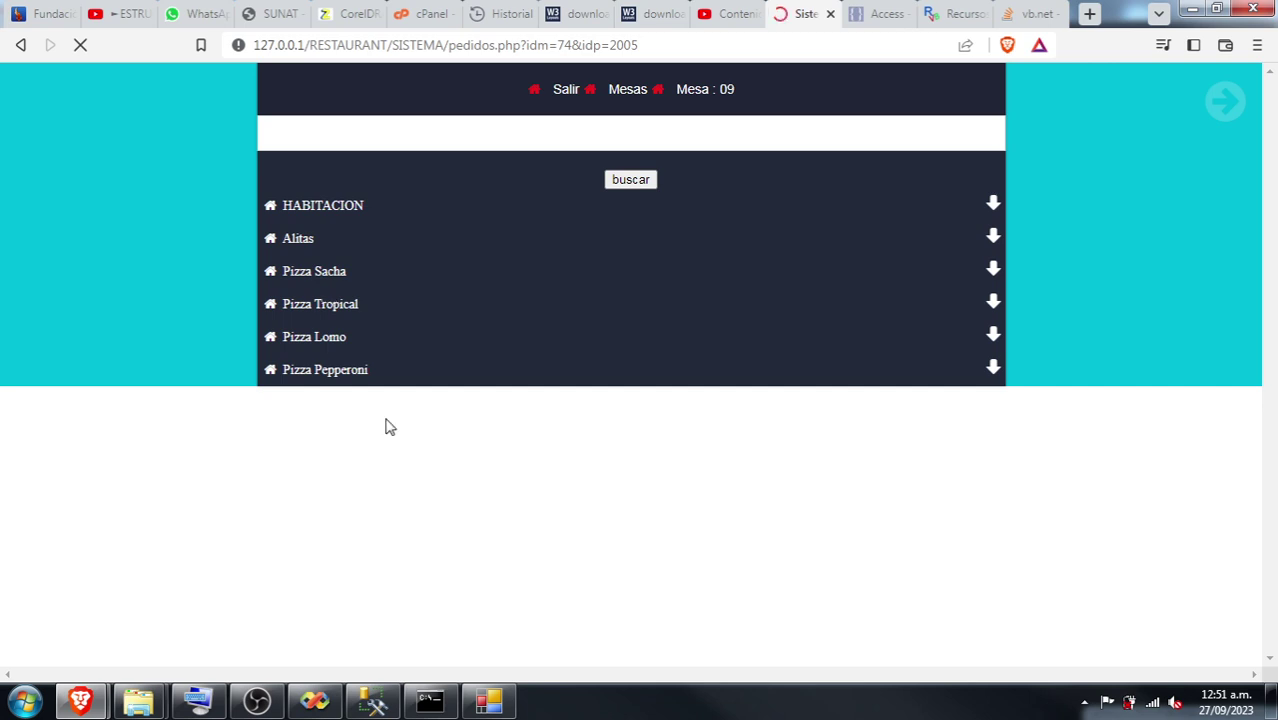
pyautogui.click(347, 440)
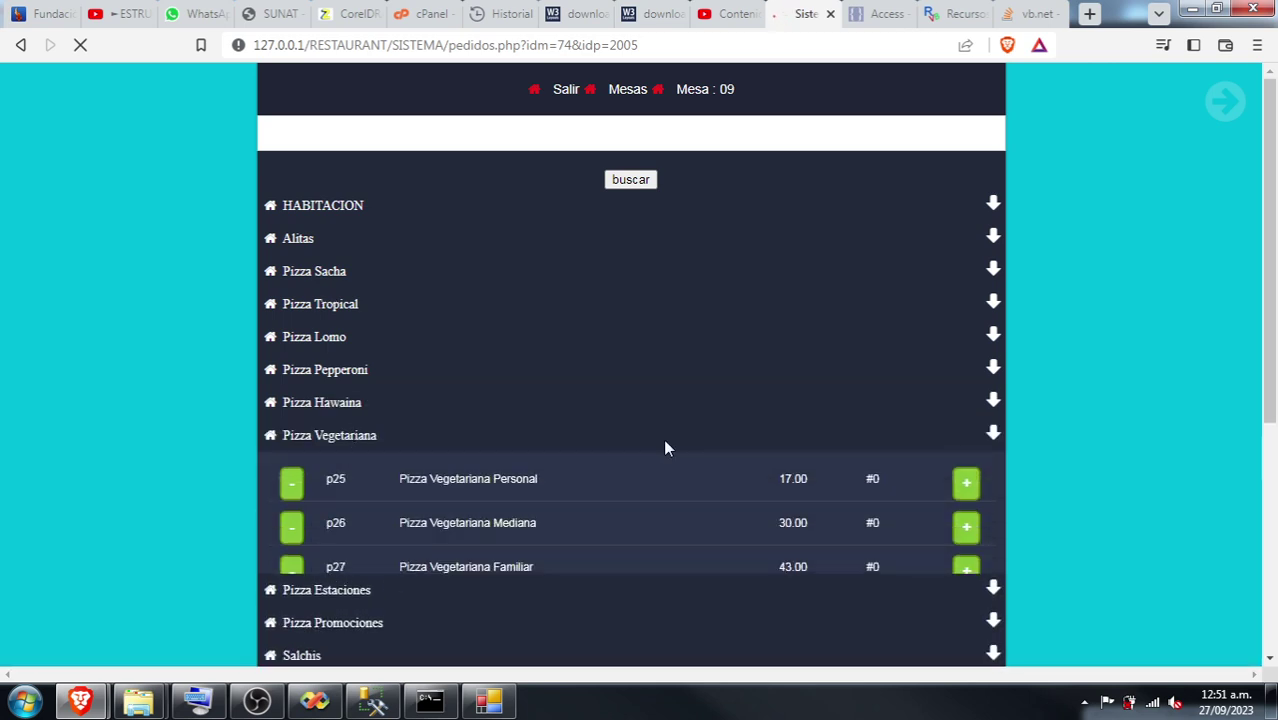
pyautogui.click(966, 484)
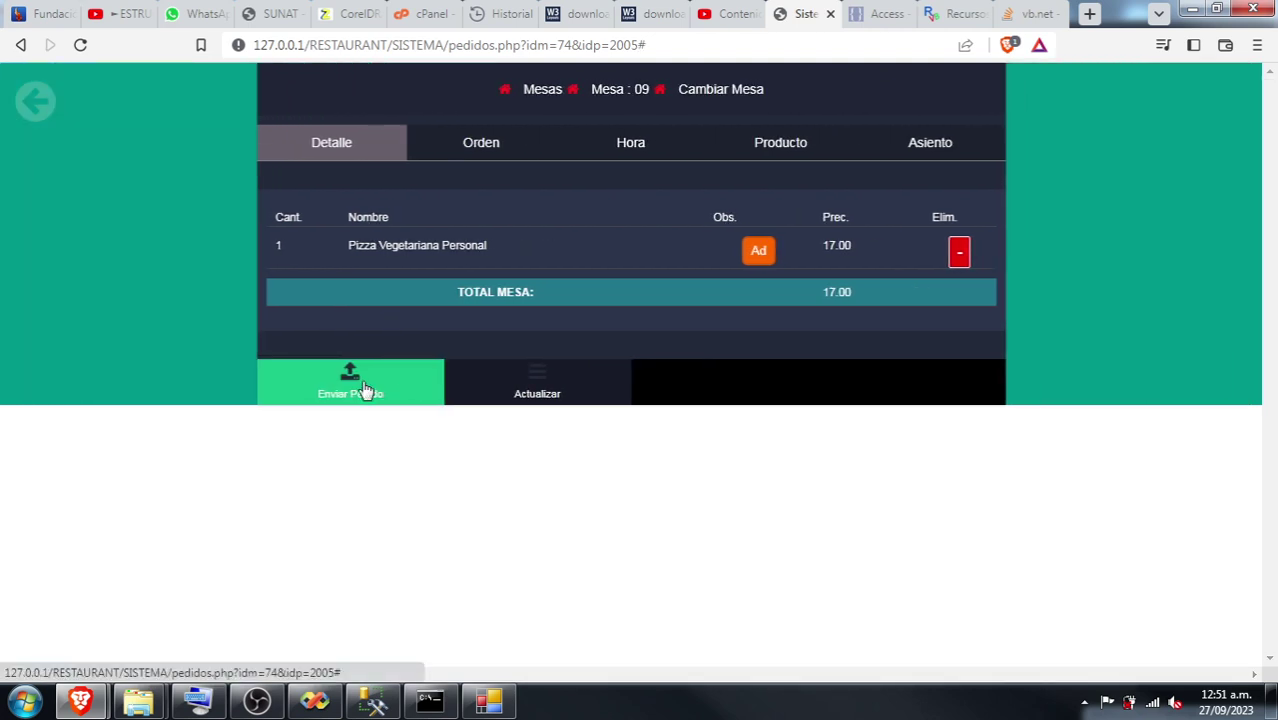
pyautogui.click(364, 386)
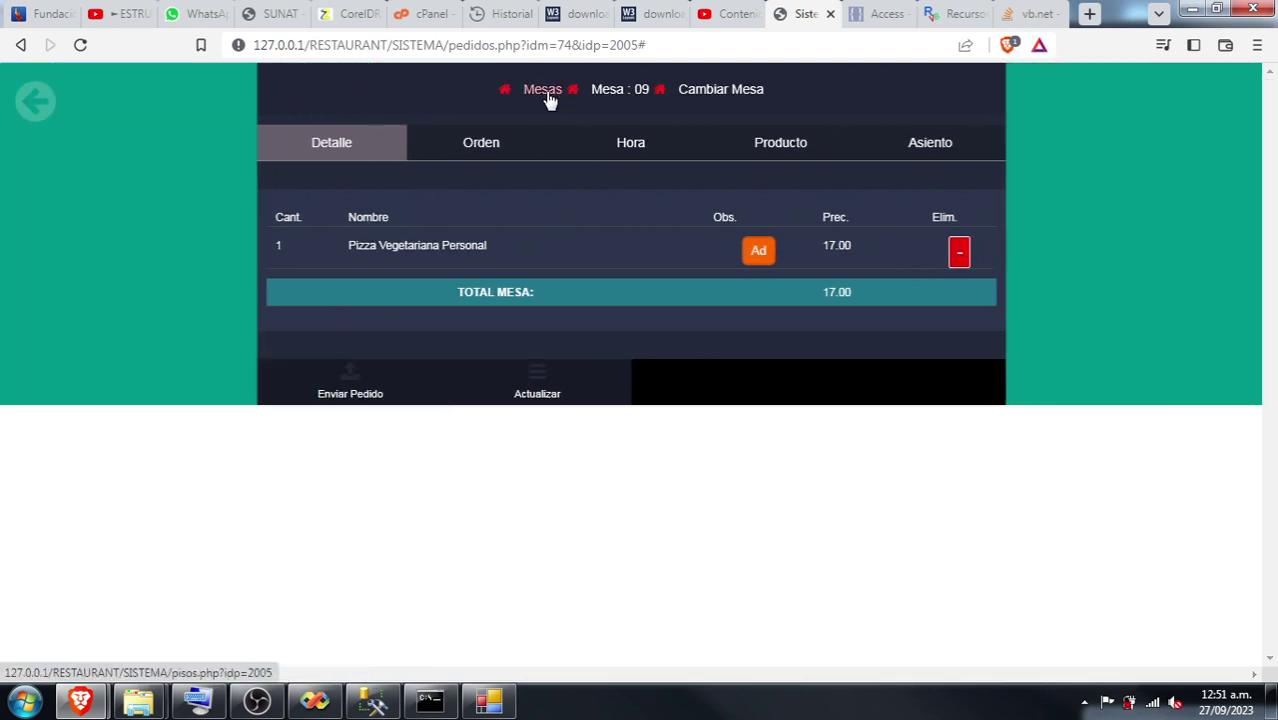
# Reopen table 05 from the table map and add one Ukumari-Kay Pacha beer and one Te Puka from Te Piteados.
pyautogui.click(546, 95)
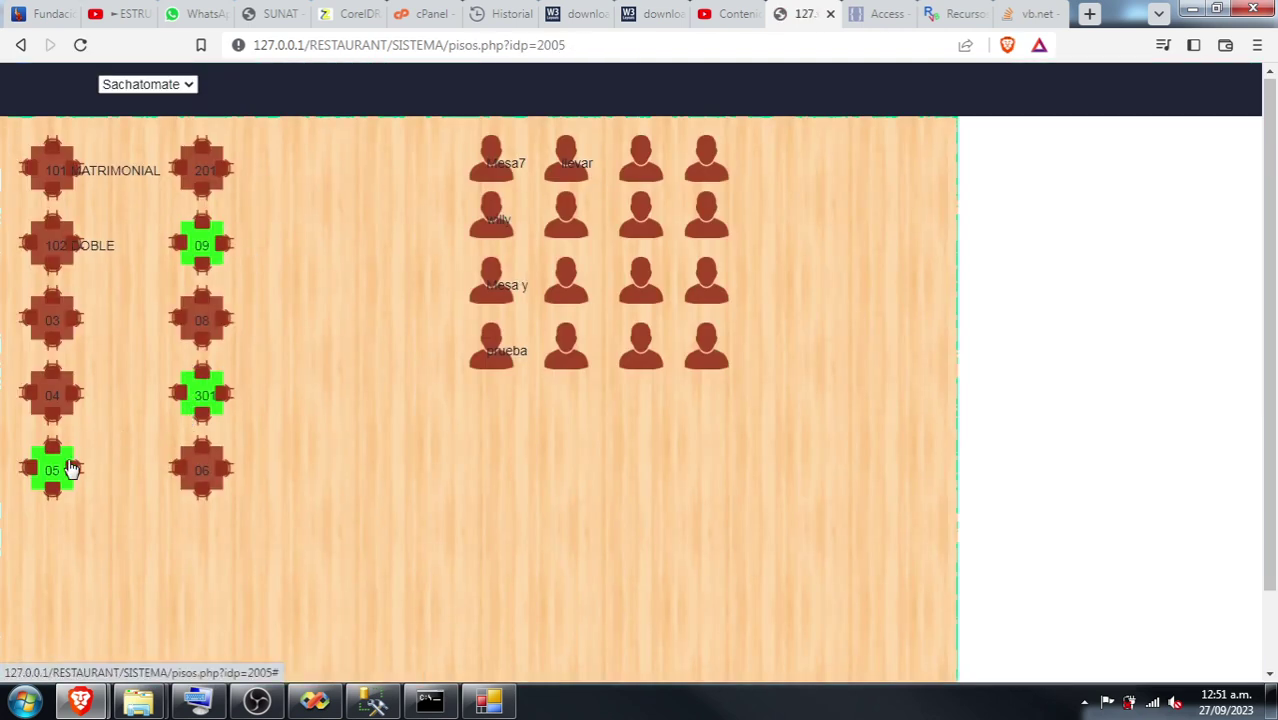
pyautogui.click(70, 468)
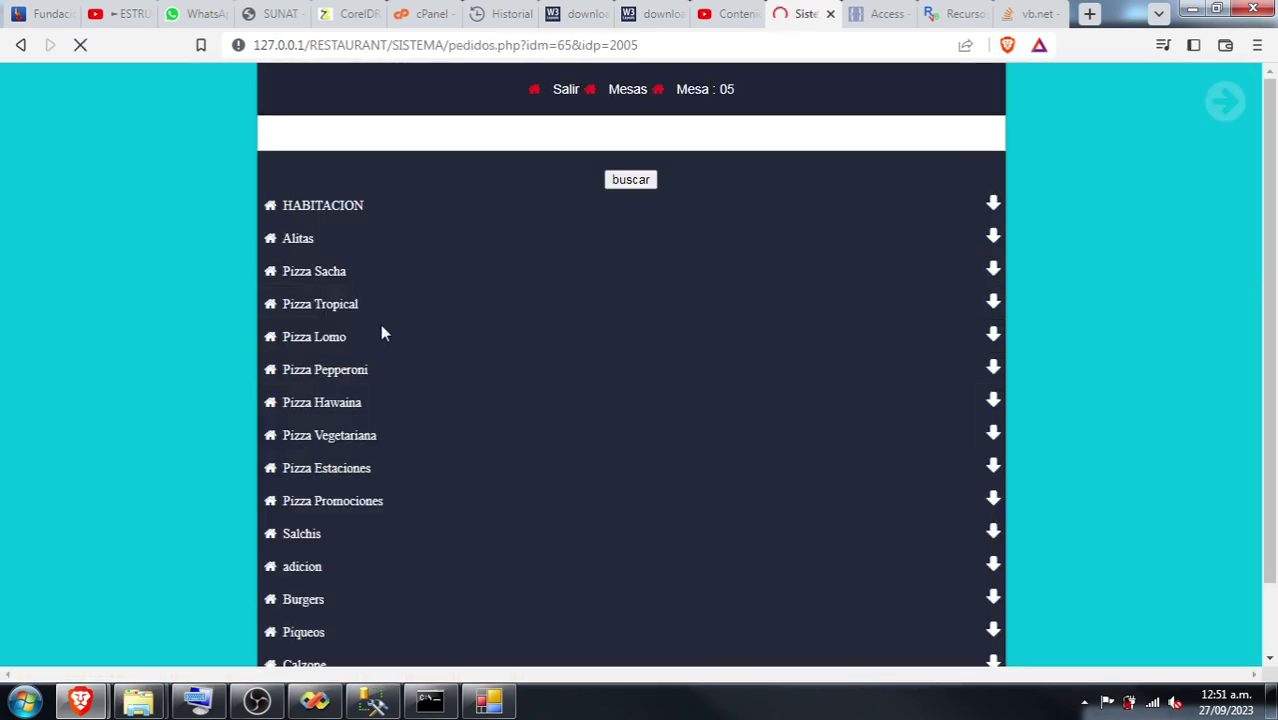
pyautogui.scroll(-4, 1098, 350)
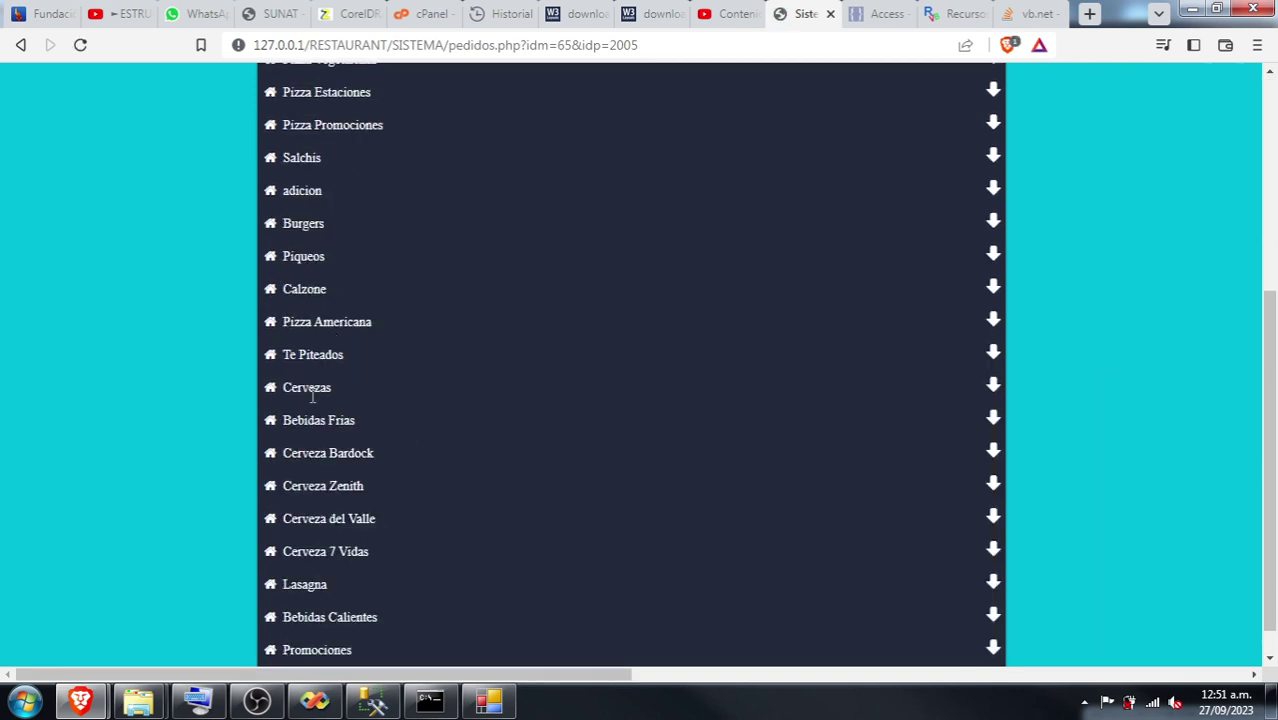
pyautogui.click(308, 388)
pyautogui.click(966, 437)
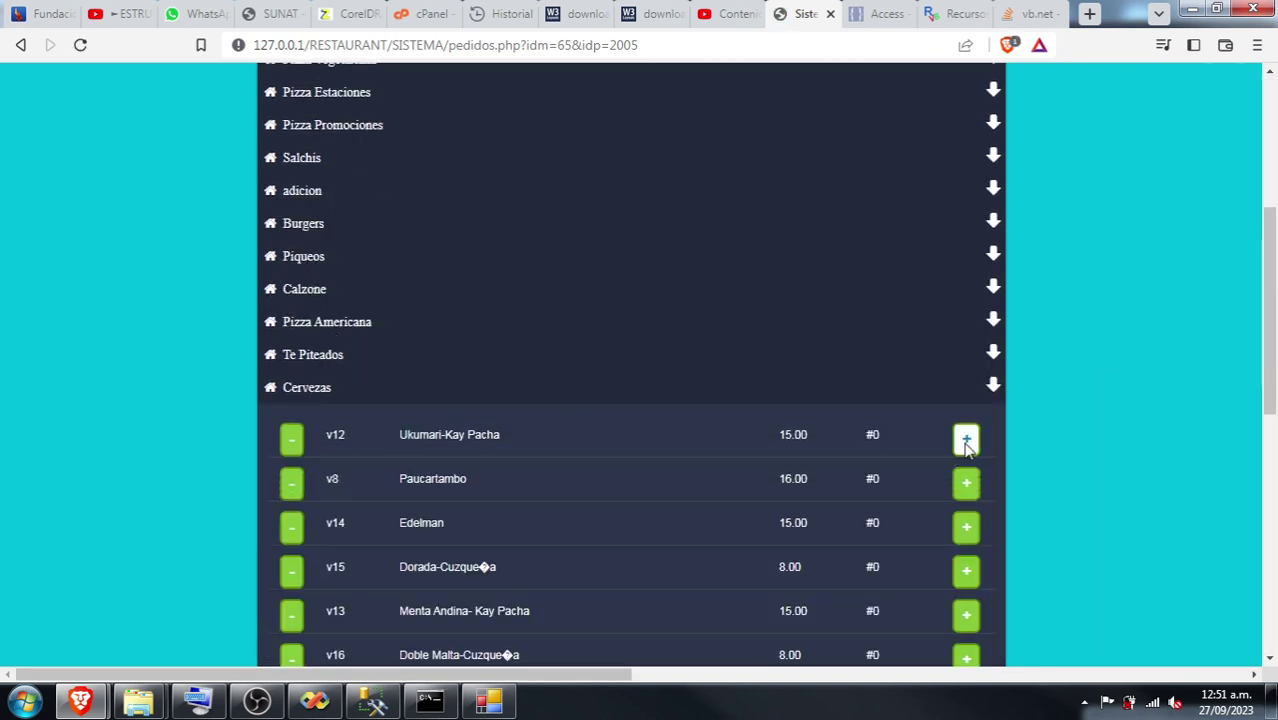
pyautogui.click(340, 354)
pyautogui.click(966, 406)
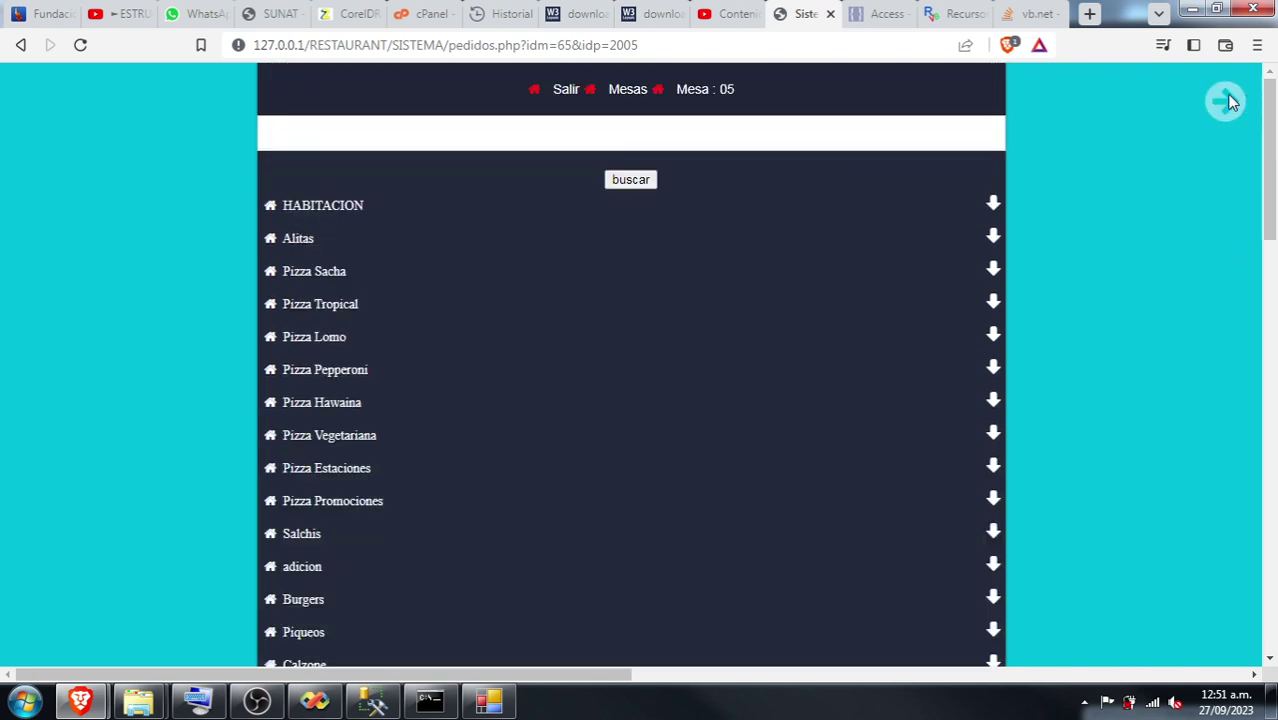
# Review the Te Puka and Ukumari-Kay Pacha lines in table 05's order detail and send the order to the kitchen.
pyautogui.click(1227, 100)
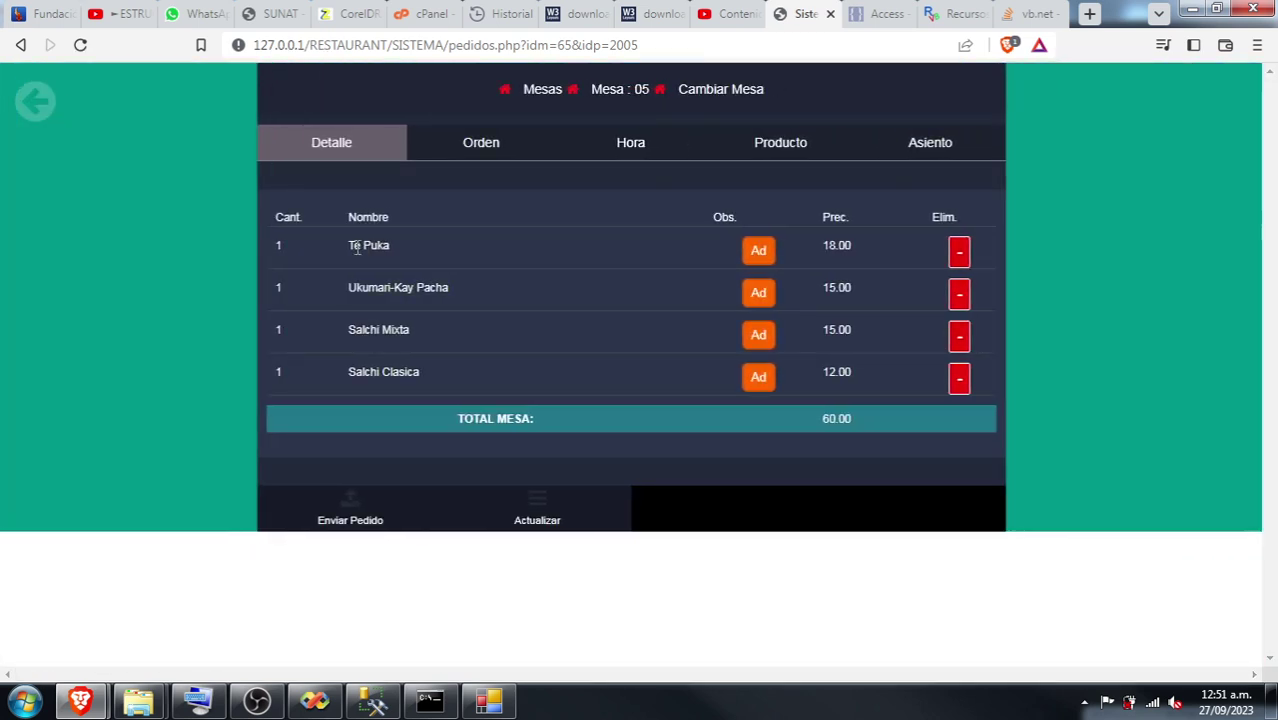
pyautogui.moveTo(349, 254); pyautogui.dragTo(462, 262)
pyautogui.moveTo(357, 290); pyautogui.dragTo(450, 291)
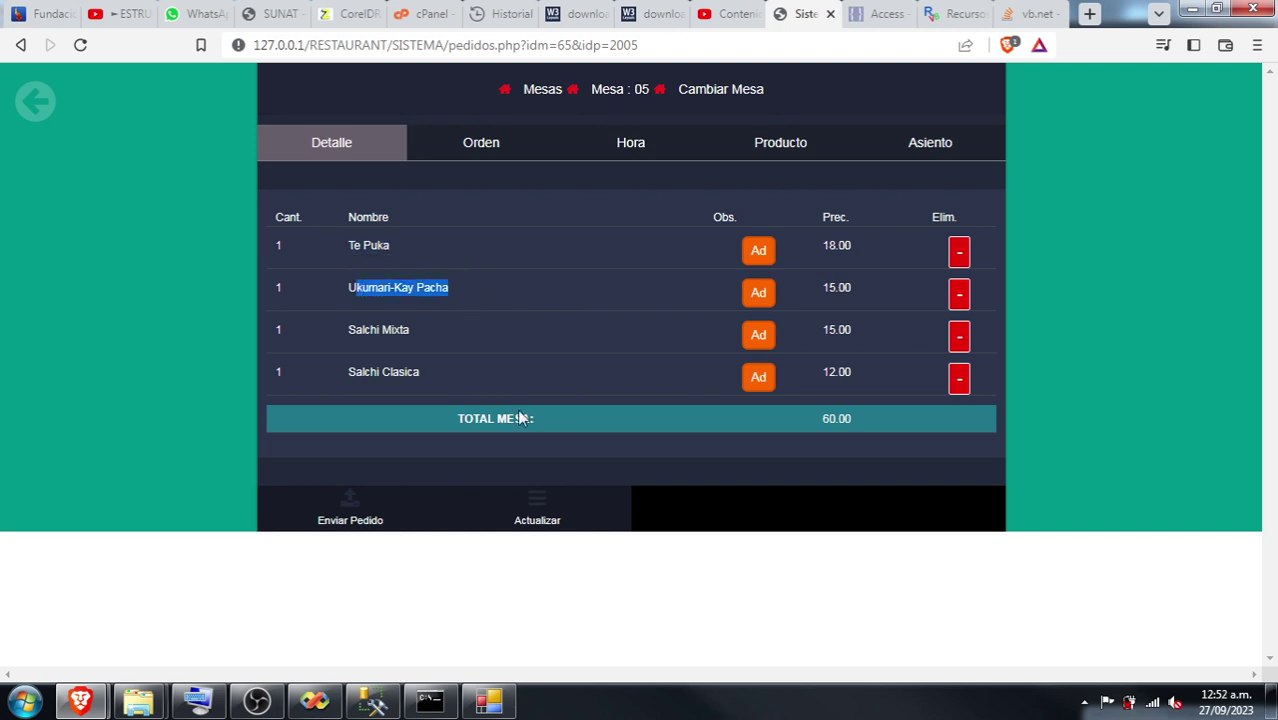
pyautogui.click(360, 512)
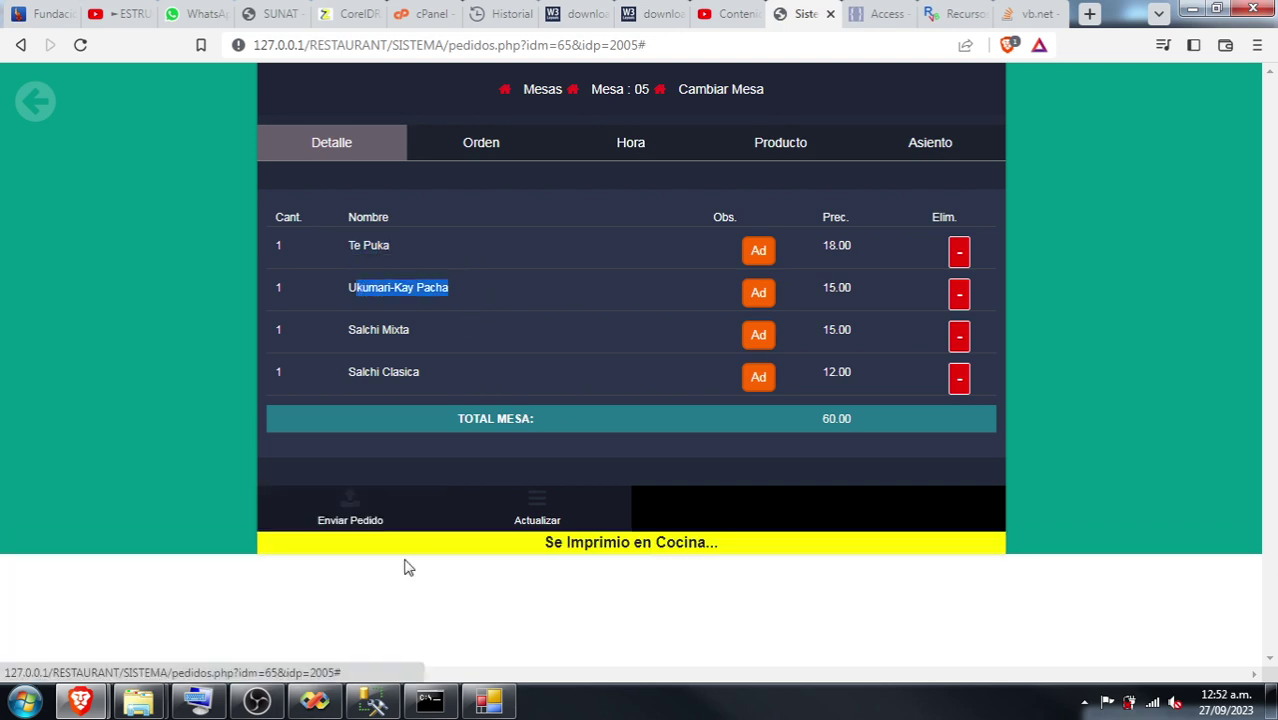
# Switch to MDIParent1, refresh the orders in progress and inspect the orders of tables 05 and 09.
pyautogui.click(480, 697)
pyautogui.click(506, 43)
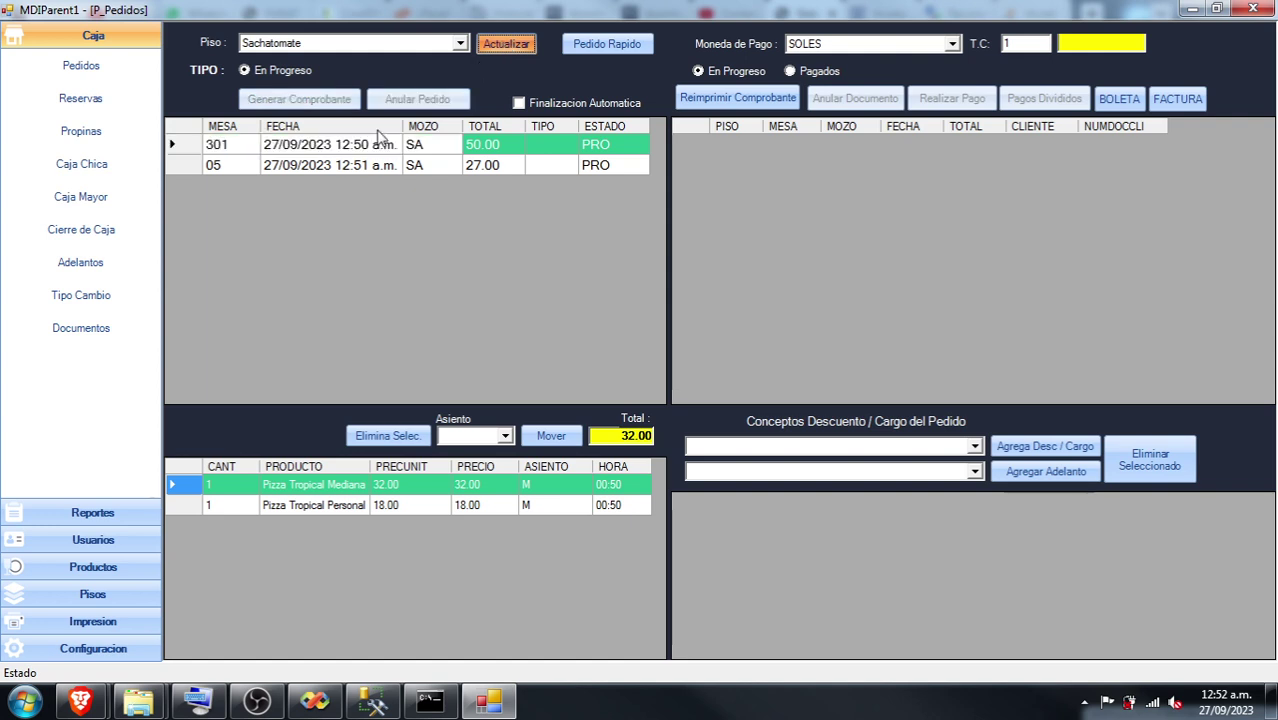
pyautogui.click(240, 170)
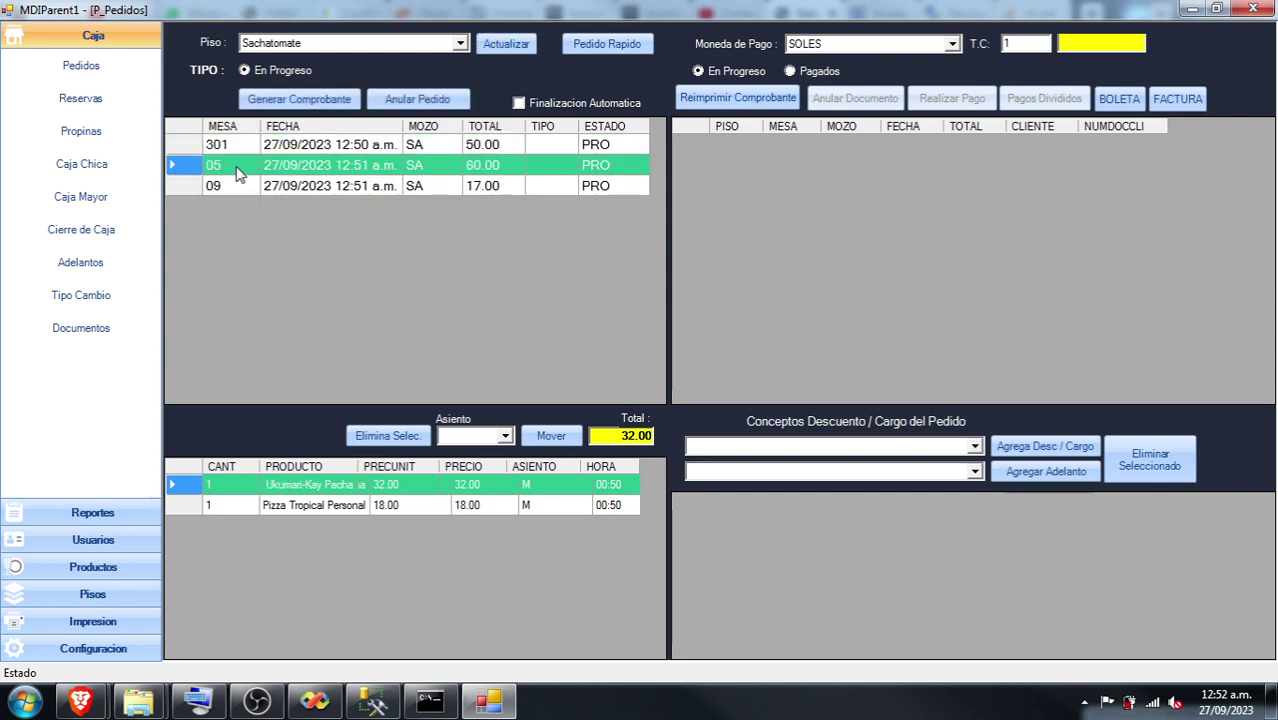
pyautogui.click(237, 186)
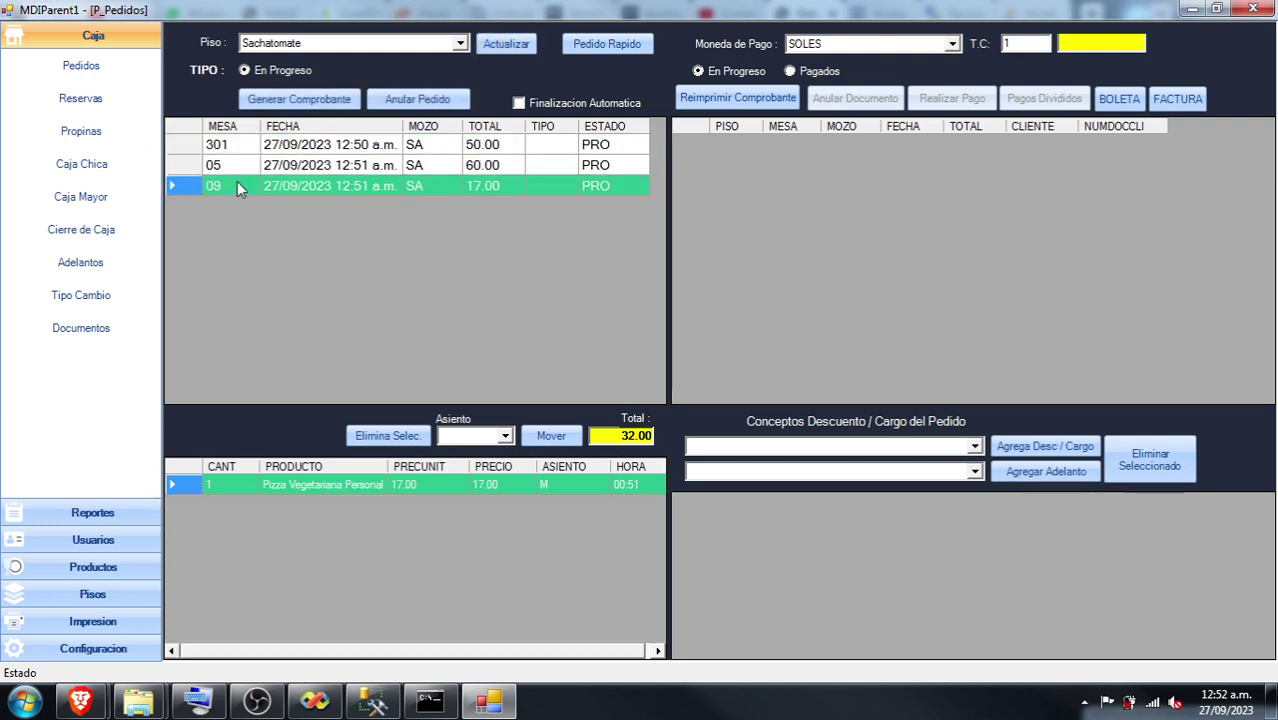
# Generate the receipt for table 05's order, overwrite the existing C:\Windows\document.pdf, and select the resulting receipt.
pyautogui.click(296, 167)
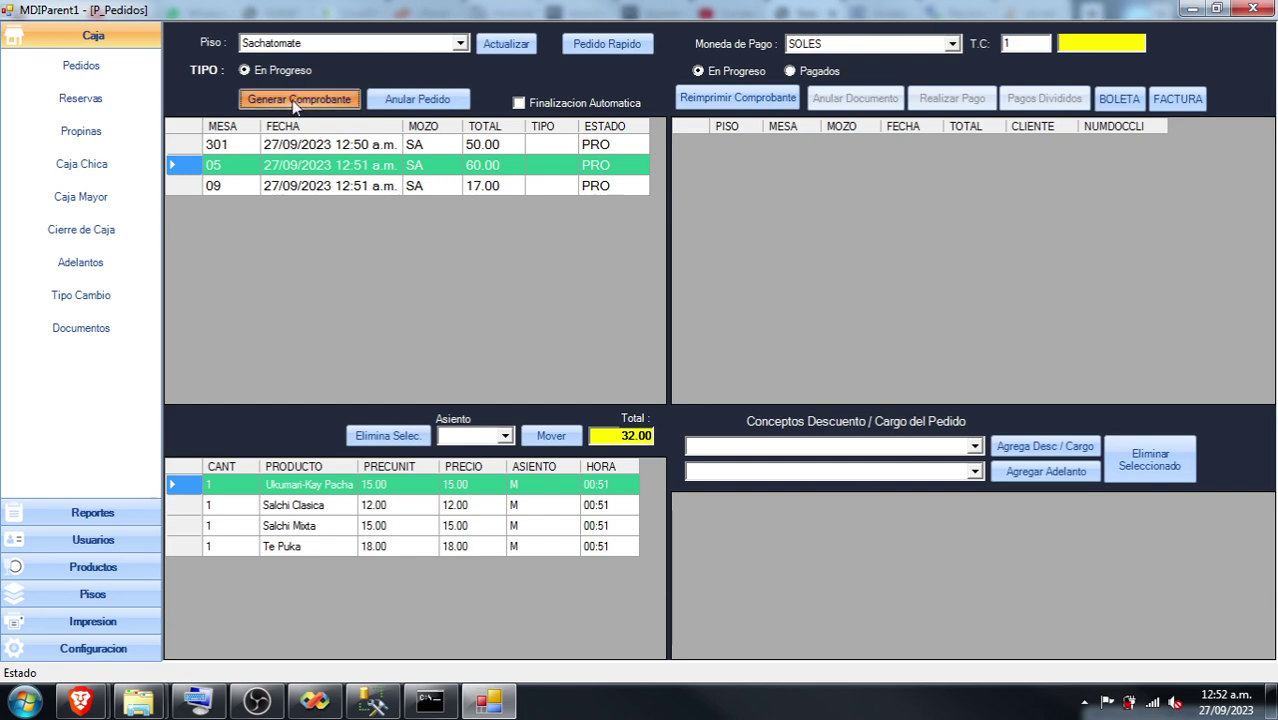
pyautogui.click(296, 100)
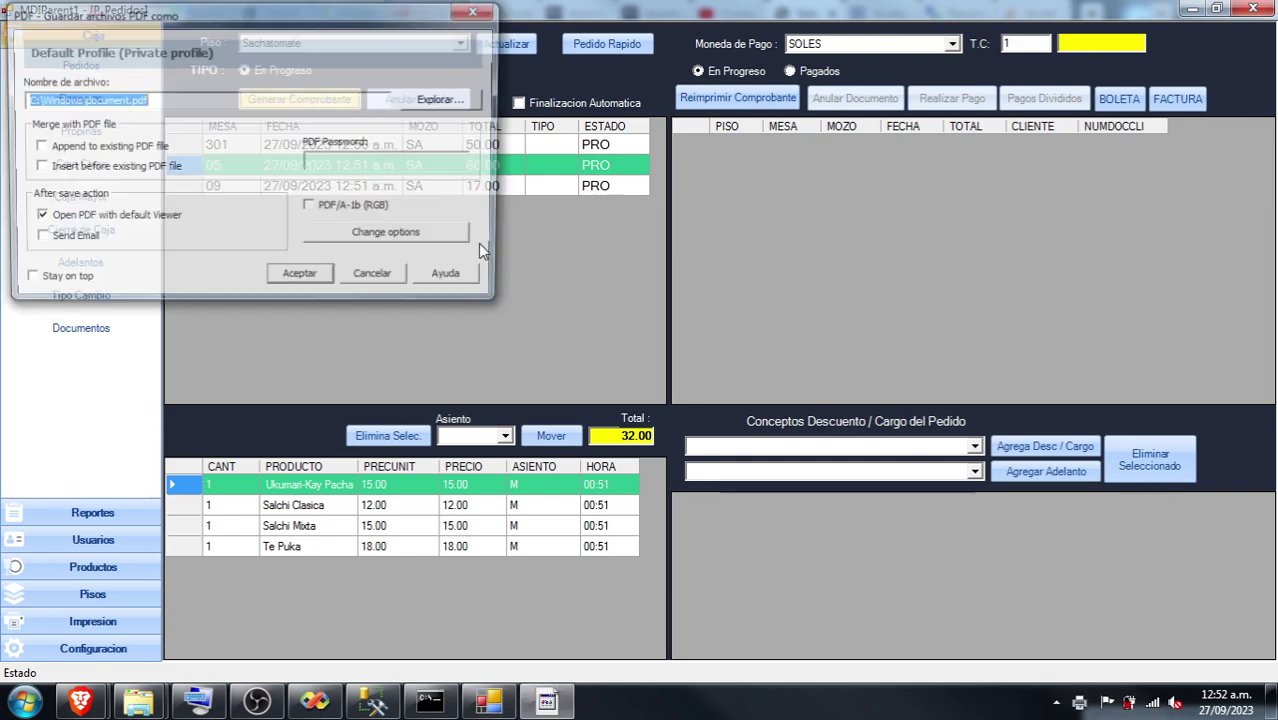
pyautogui.press('Return')
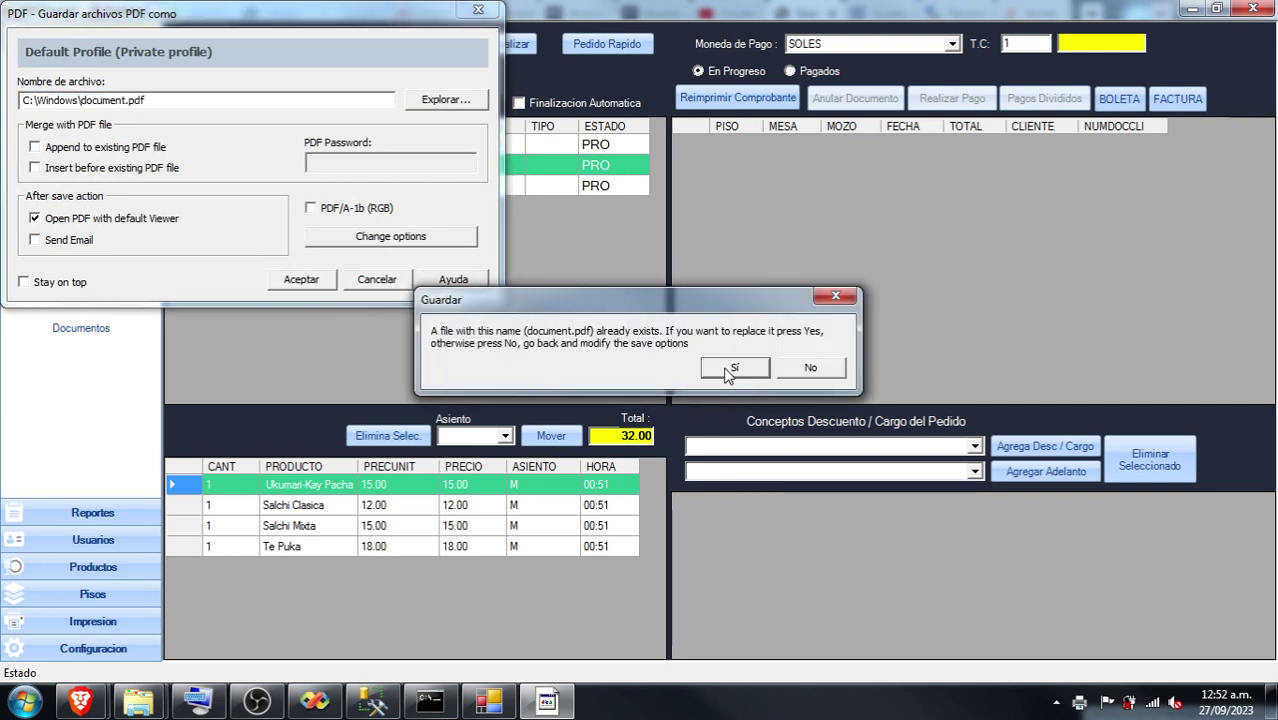
pyautogui.click(733, 368)
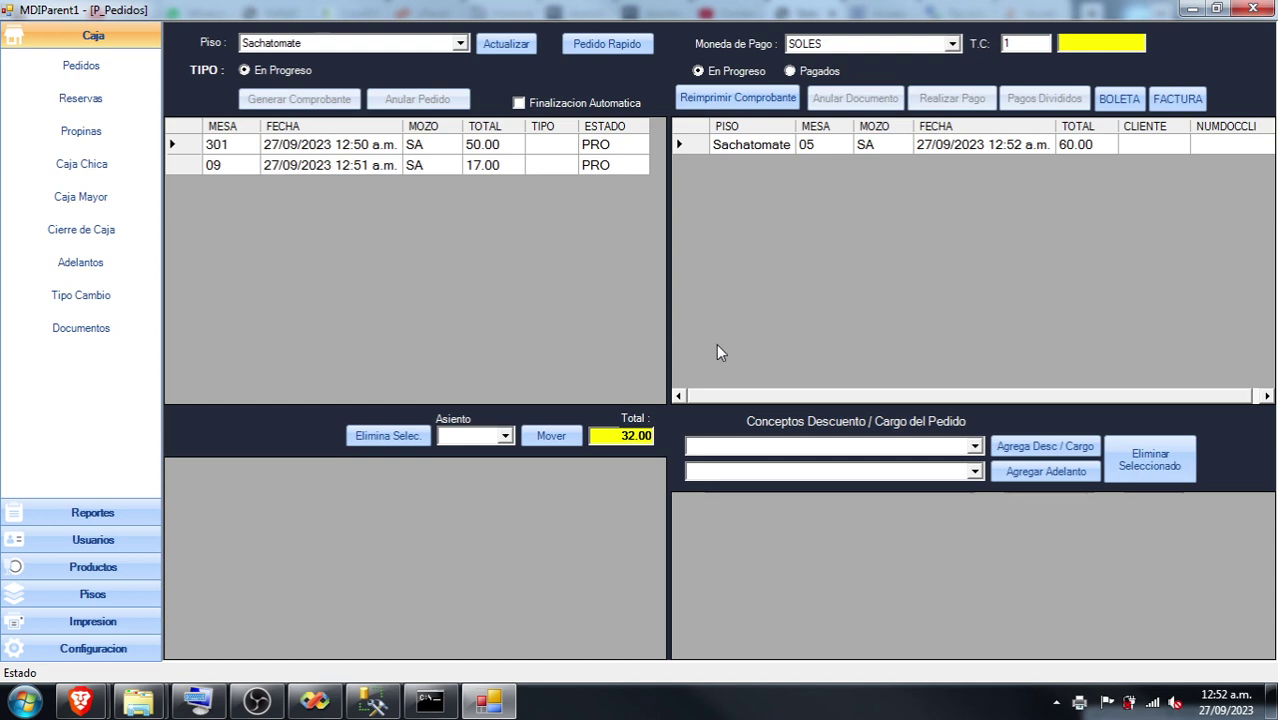
pyautogui.click(753, 145)
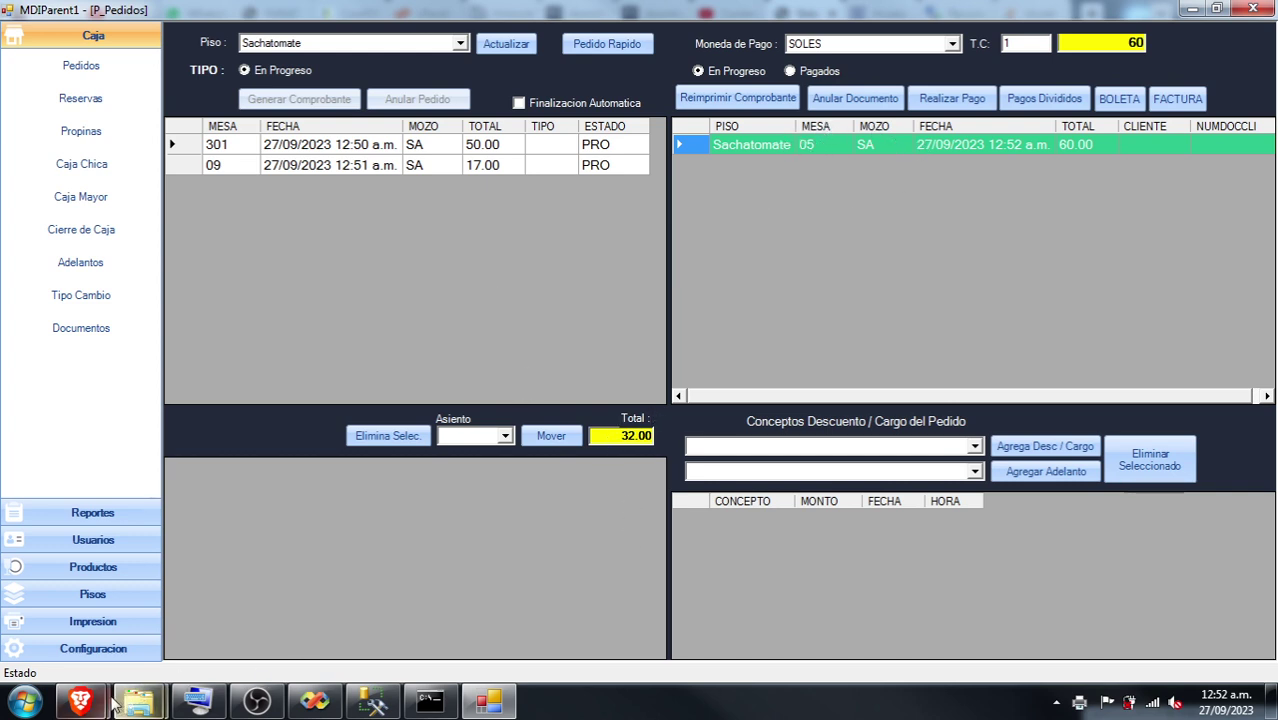
# Generate the receipt for table 09's order despite products not sent to the kitchen, replacing C:\Windows\document.pdf.
pyautogui.moveTo(80, 701)
pyautogui.click(292, 165)
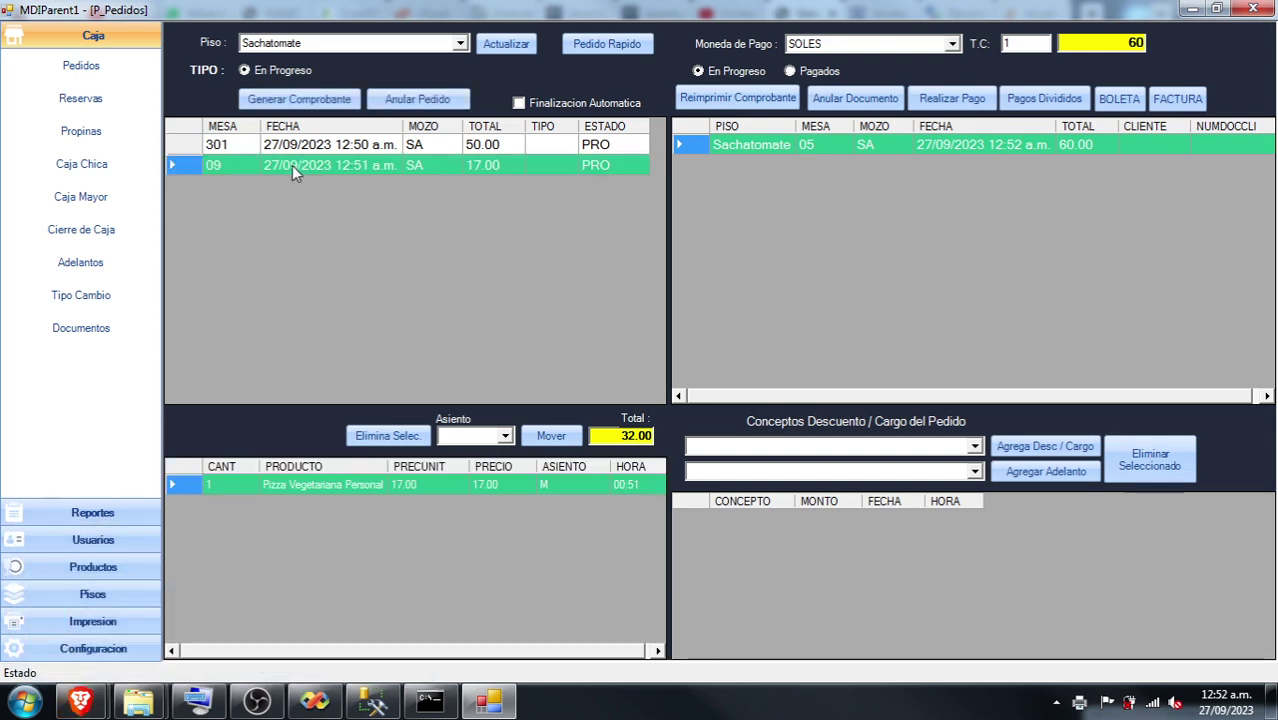
pyautogui.click(299, 99)
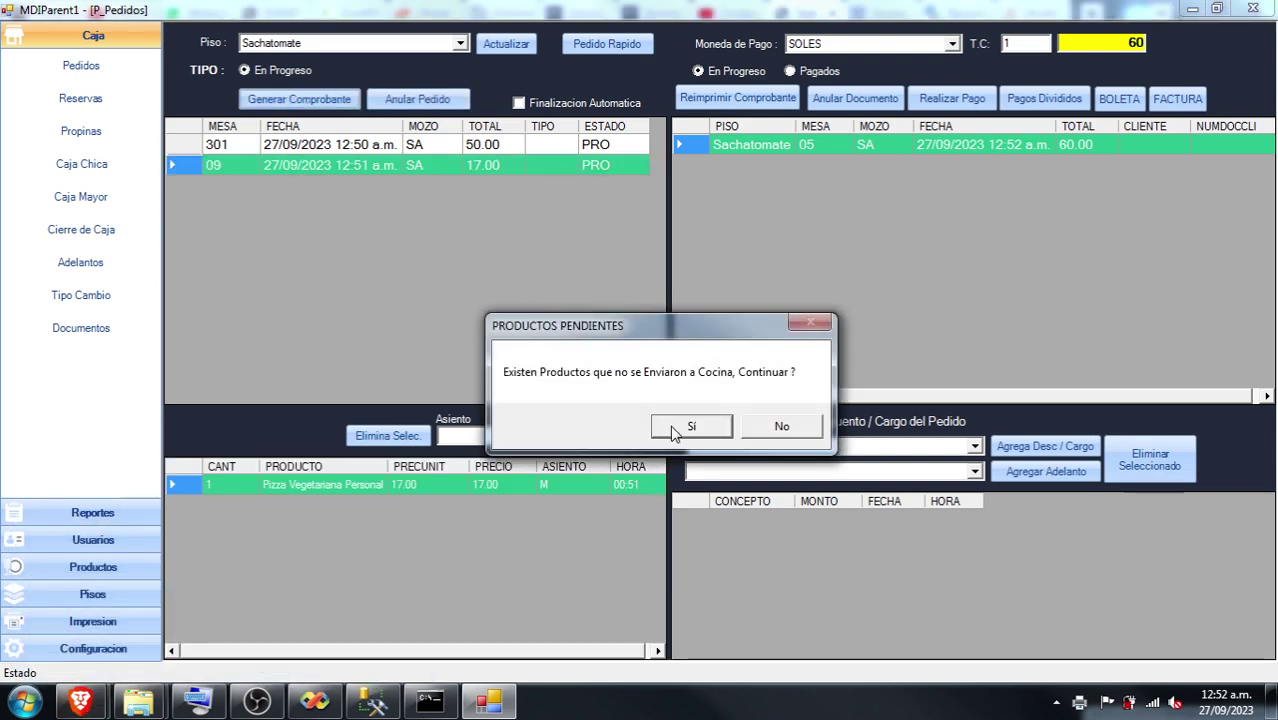
pyautogui.click(670, 425)
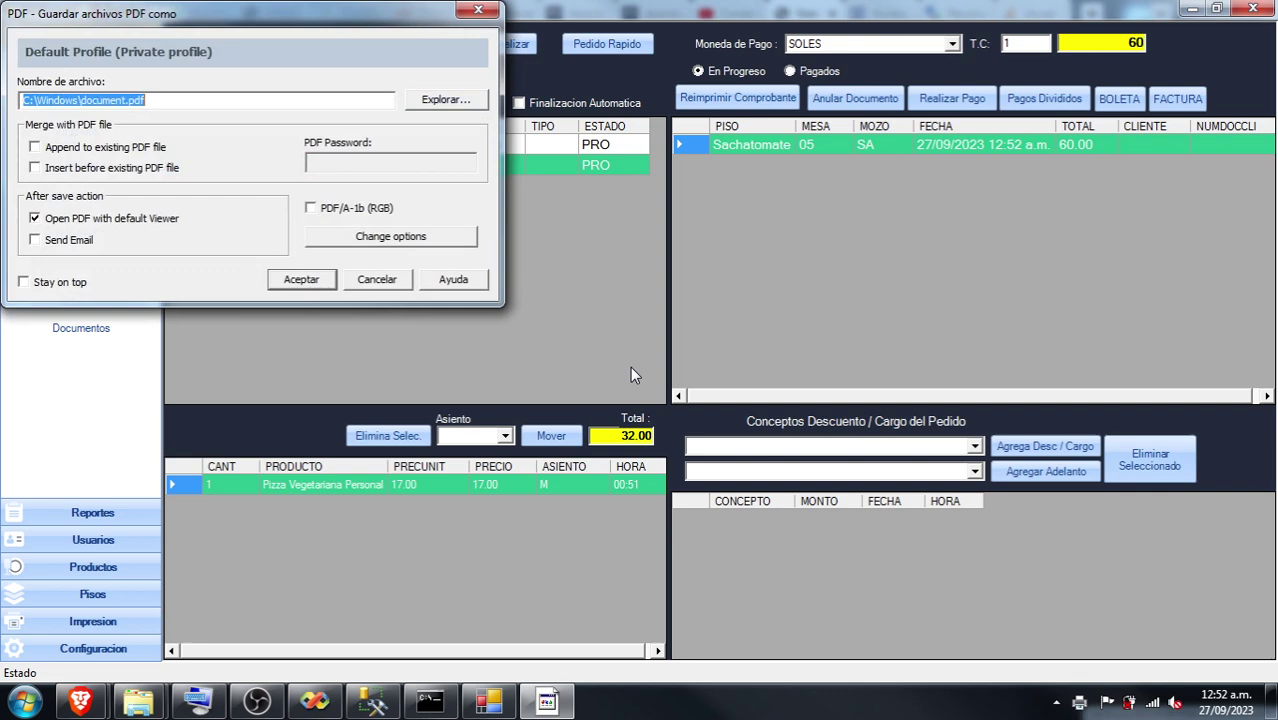
pyautogui.click(301, 279)
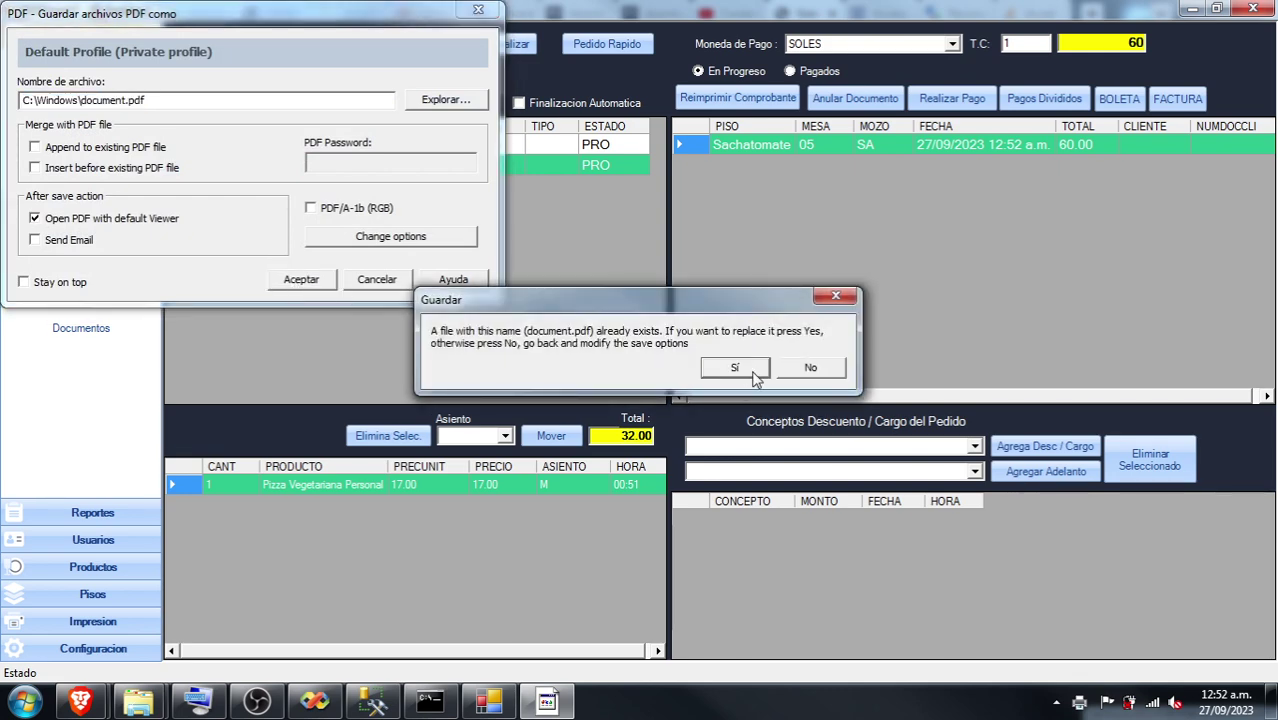
pyautogui.click(749, 372)
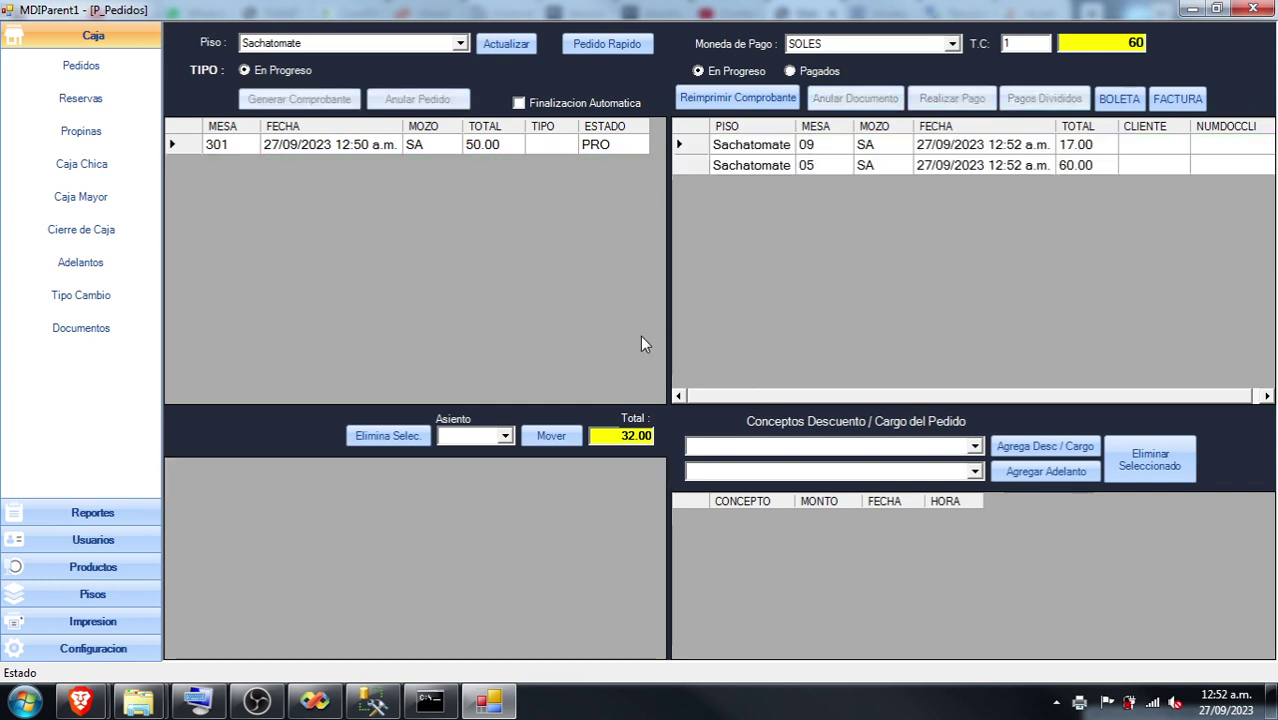
# Open the PDF printer queue, widen its window, and cancel the first Documento local de bajo nivel job.
pyautogui.doubleClick(1081, 706)
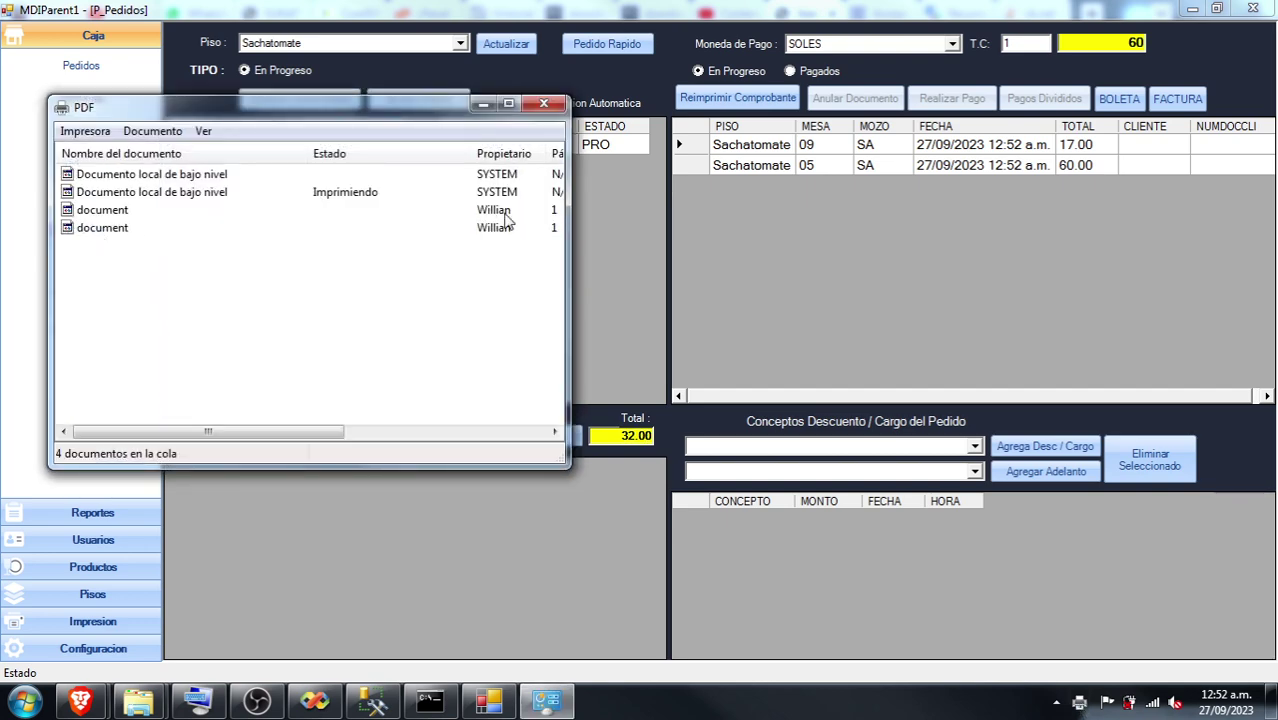
pyautogui.moveTo(566, 268); pyautogui.dragTo(862, 296)
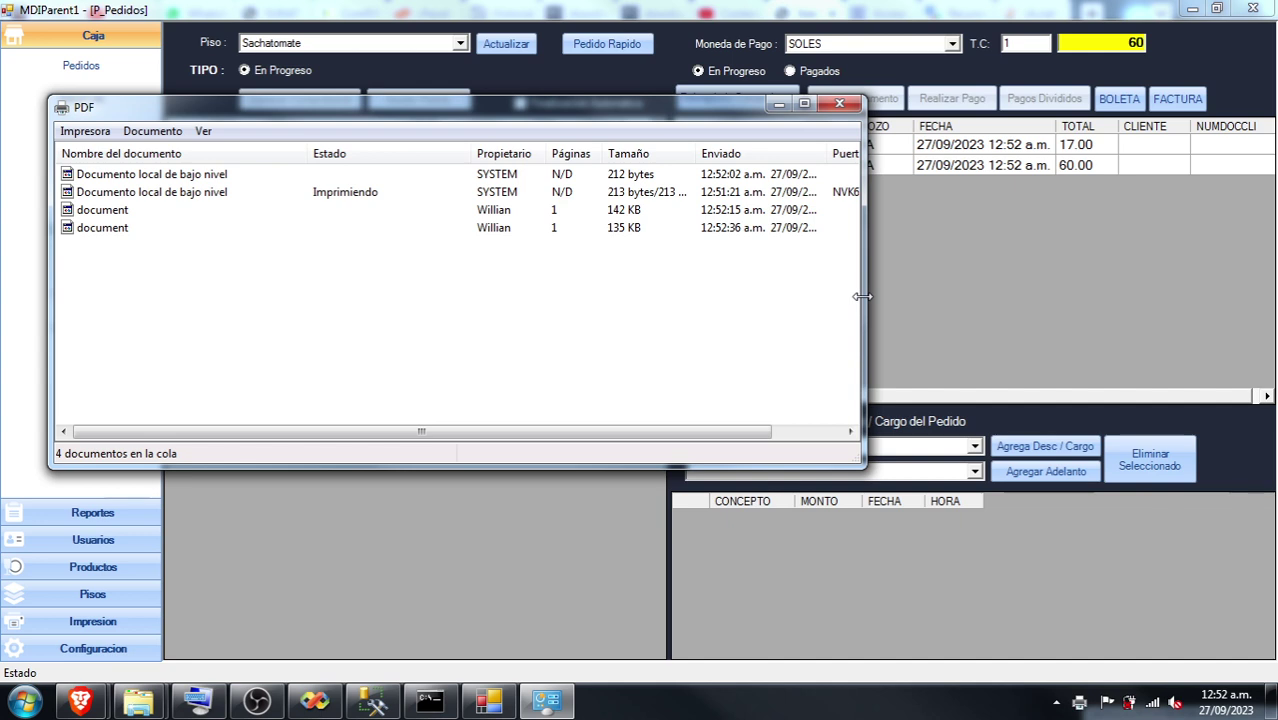
pyautogui.click(200, 196)
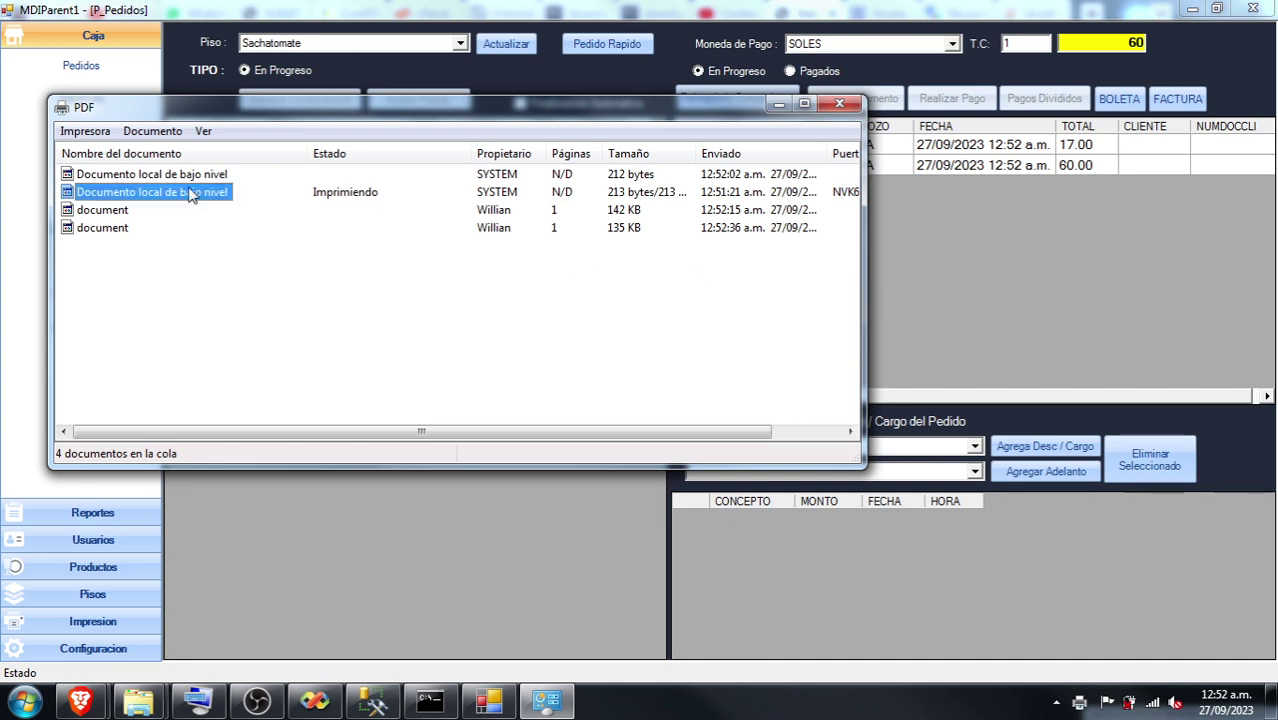
pyautogui.click(175, 178)
pyautogui.rightClick(175, 180)
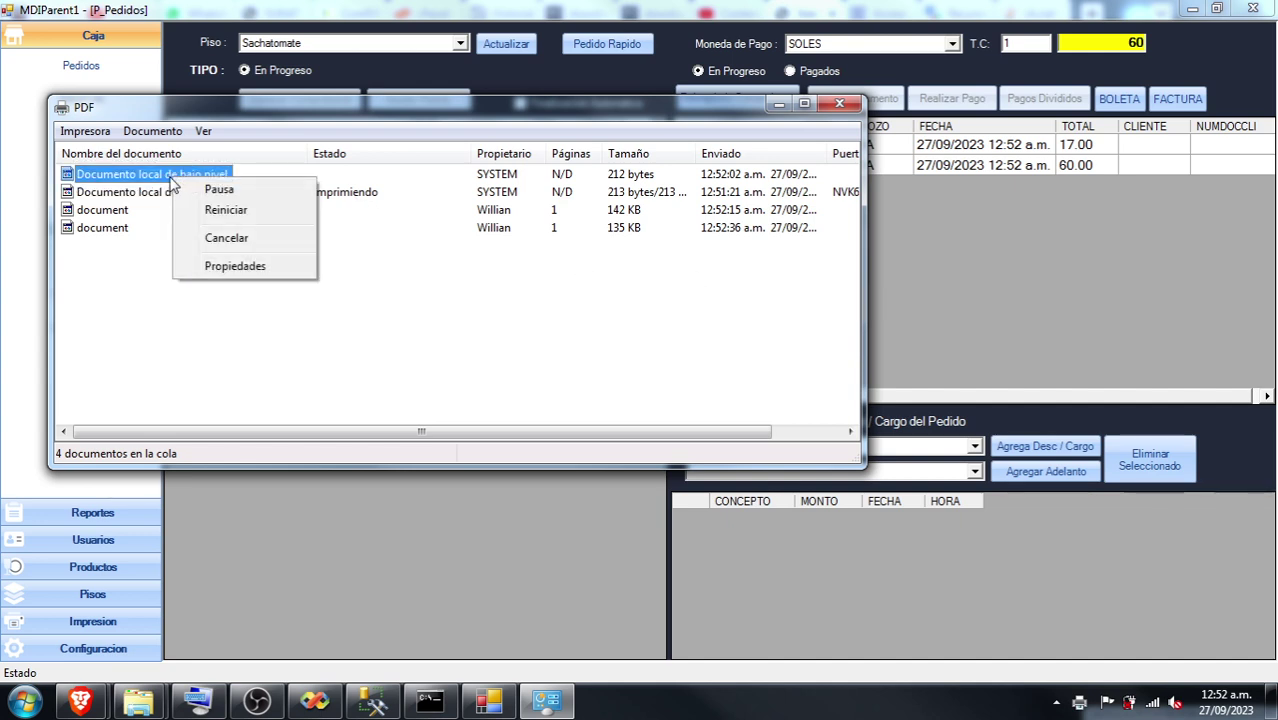
pyautogui.click(229, 238)
pyautogui.click(685, 361)
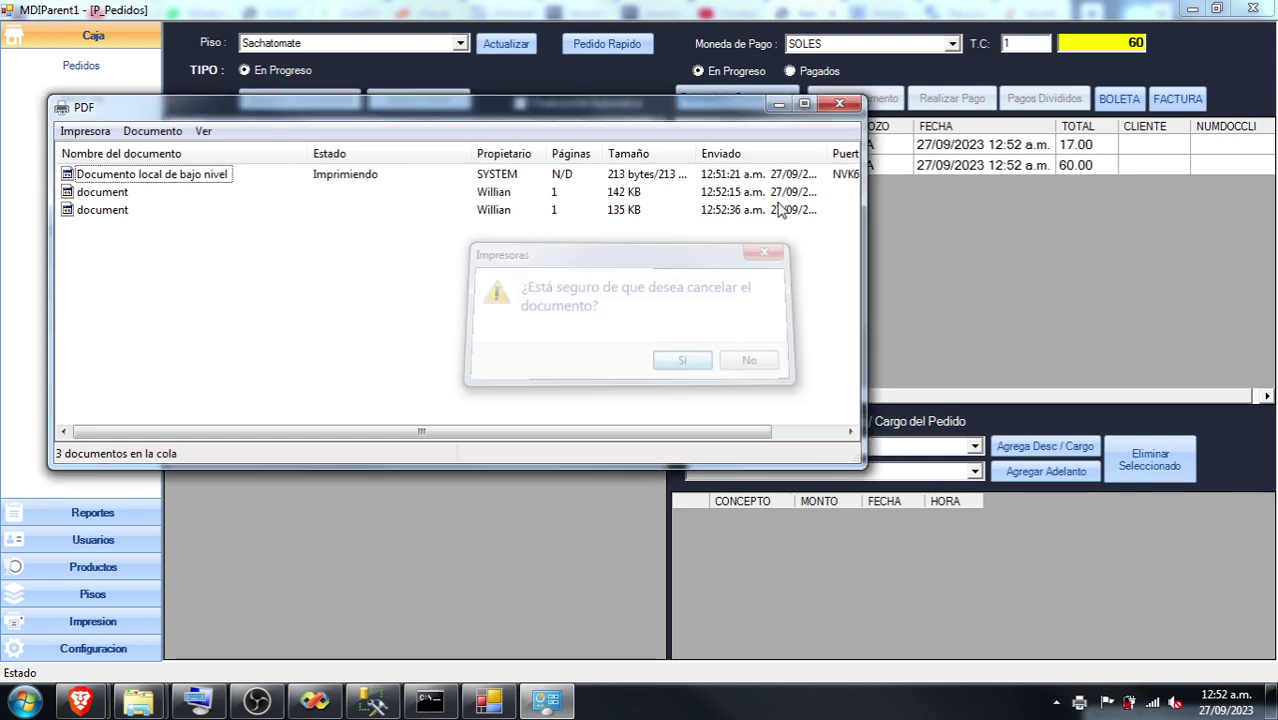
# Cancel all remaining documents in the PDF printer queue and close the queue window.
pyautogui.click(85, 131)
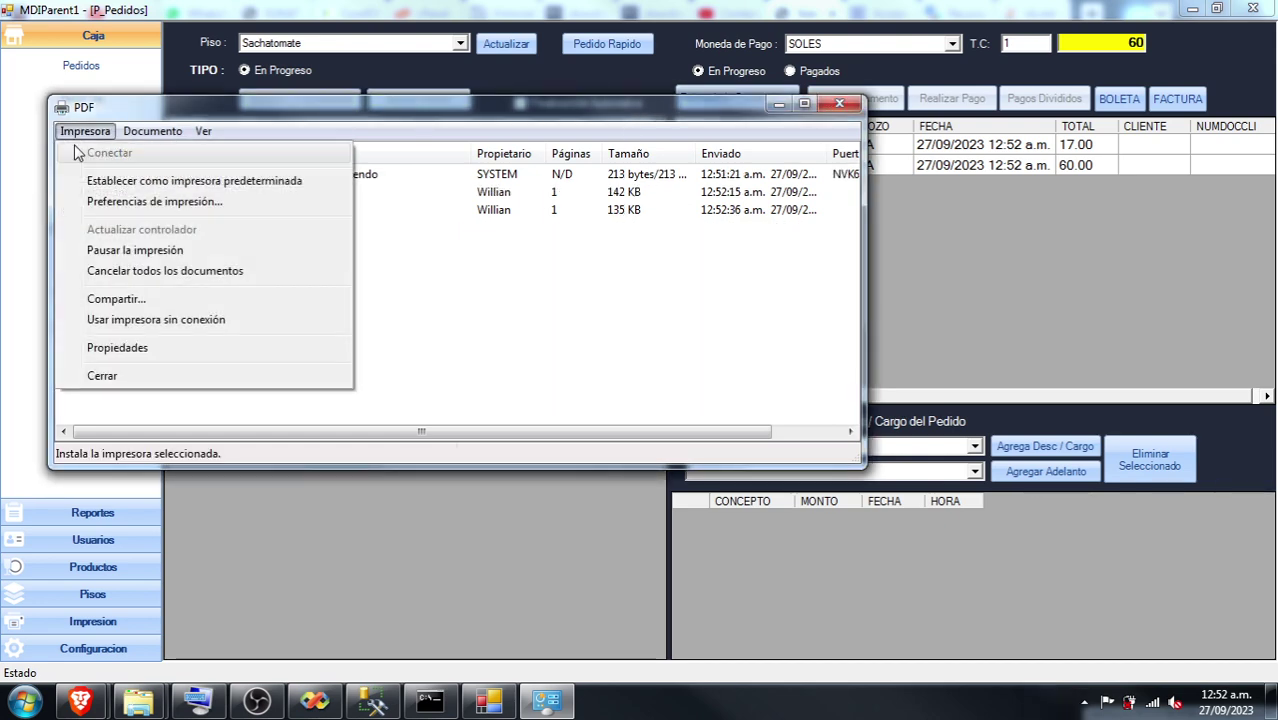
pyautogui.click(126, 272)
pyautogui.click(684, 361)
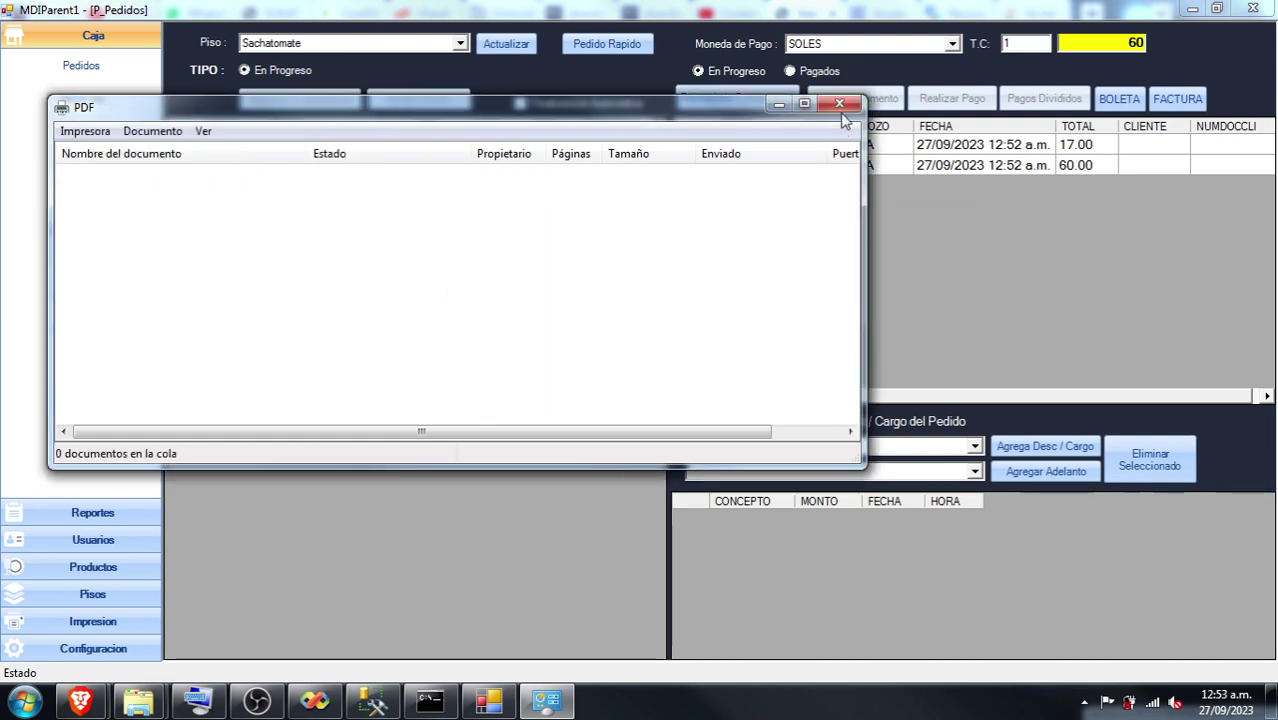
pyautogui.click(839, 103)
# Generate the receipt for table 301's order despite products not sent to the kitchen, replacing C:\Windows\document.pdf.
pyautogui.click(291, 147)
pyautogui.click(299, 99)
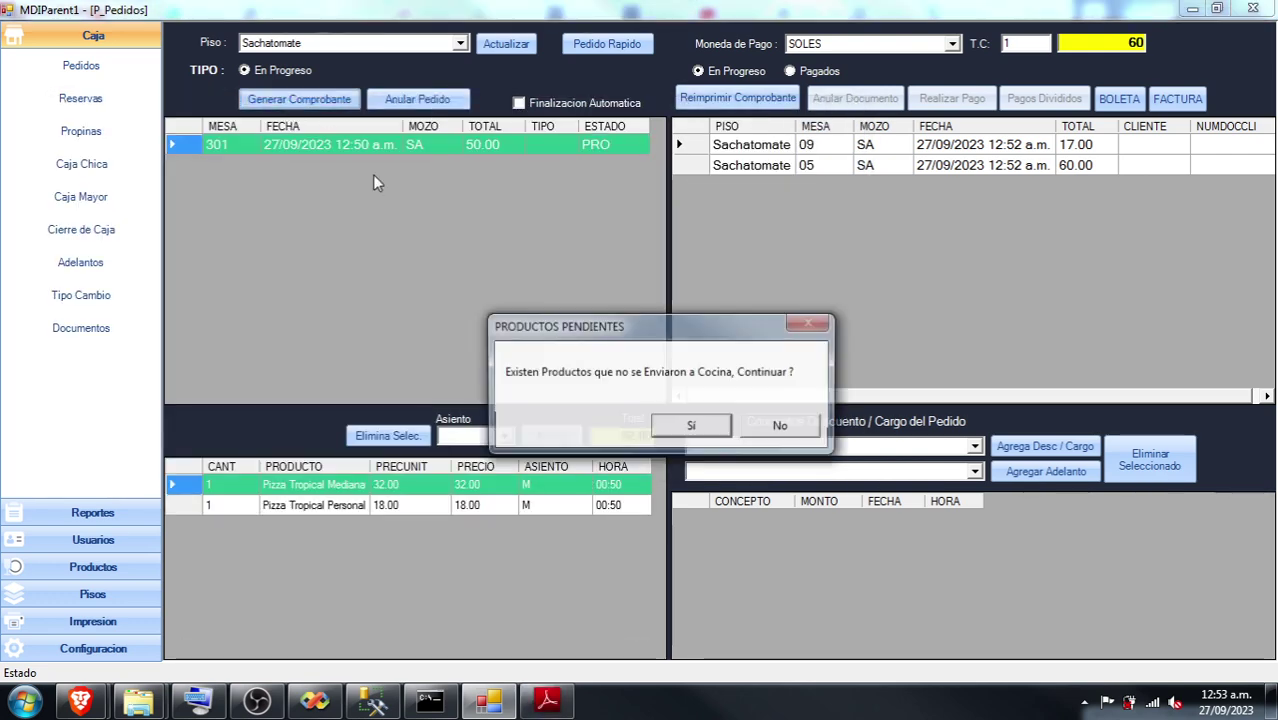
pyautogui.click(680, 424)
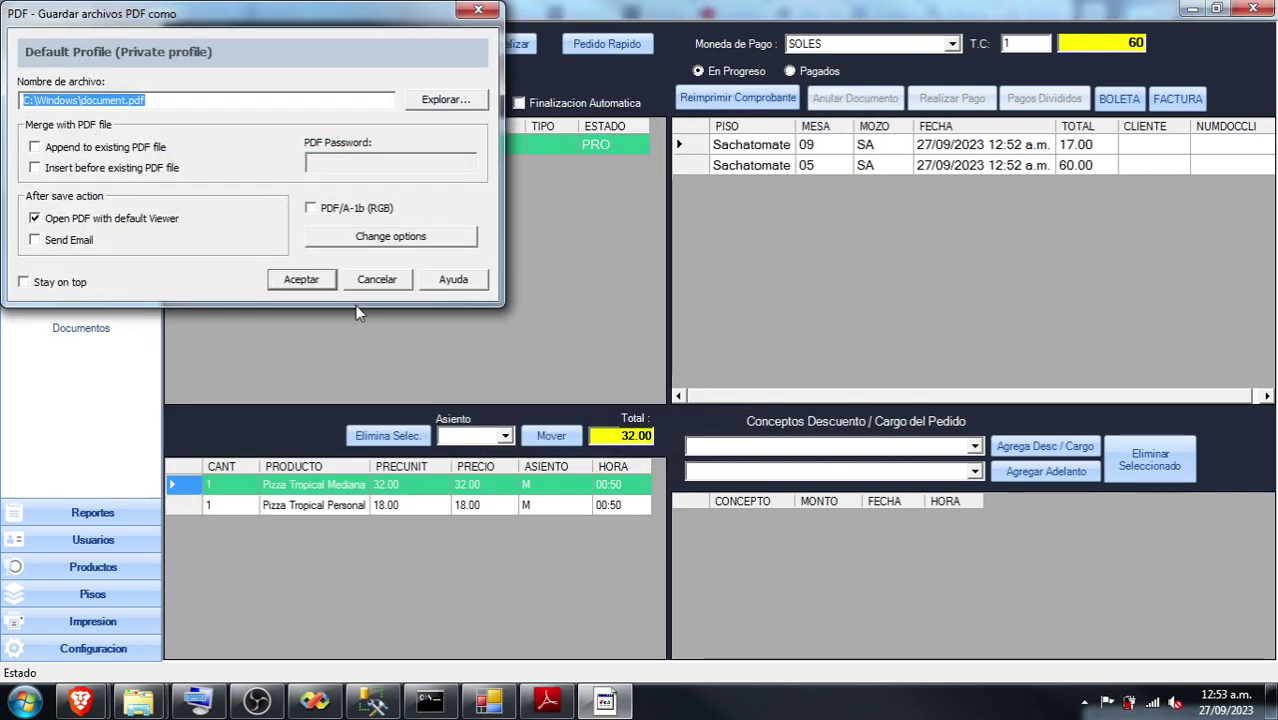
pyautogui.click(298, 281)
pyautogui.click(727, 365)
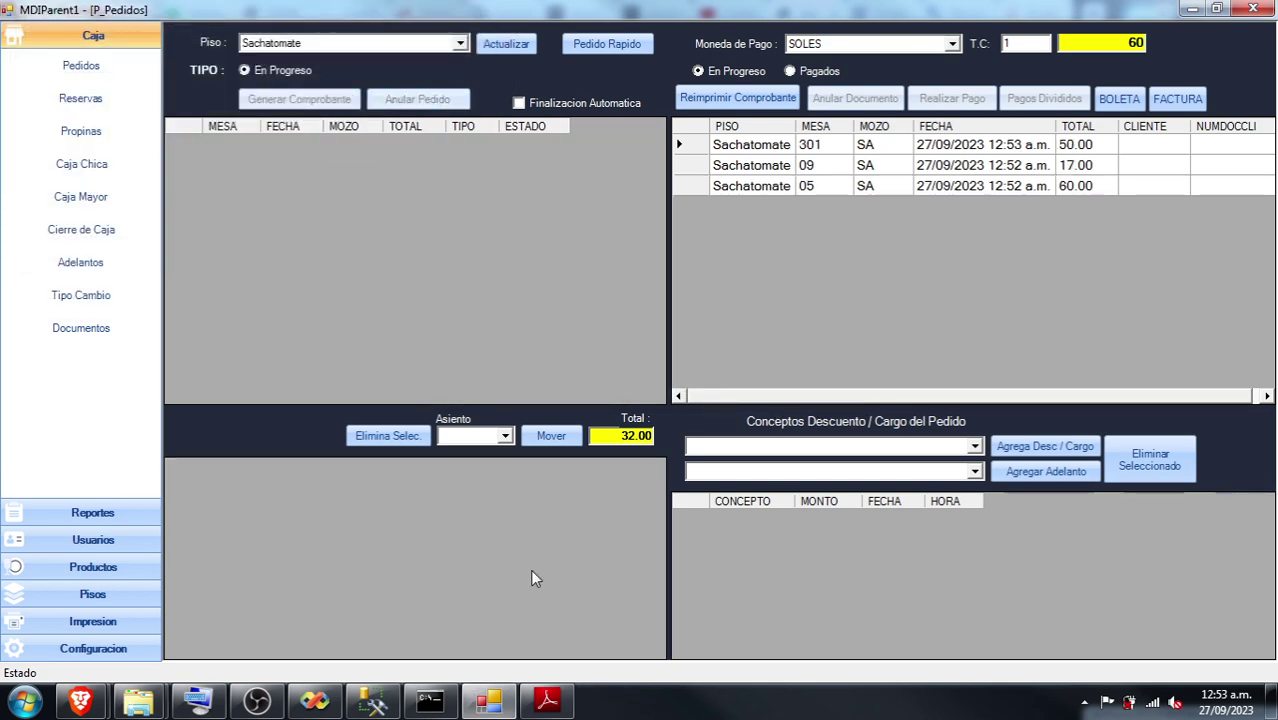
# Switch to Adobe Reader, dismiss the file-opening error, and examine table 301's pre-bill at 125% zoom.
pyautogui.click(547, 701)
pyautogui.click(790, 399)
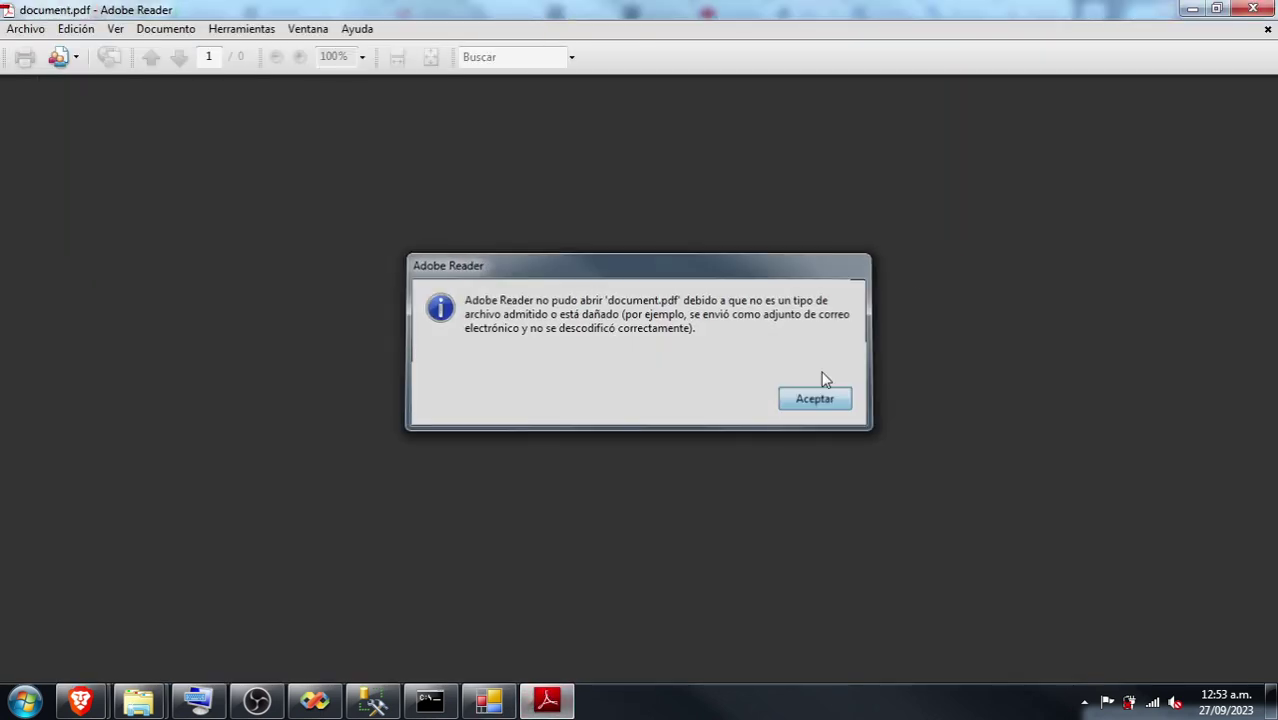
pyautogui.click(876, 511)
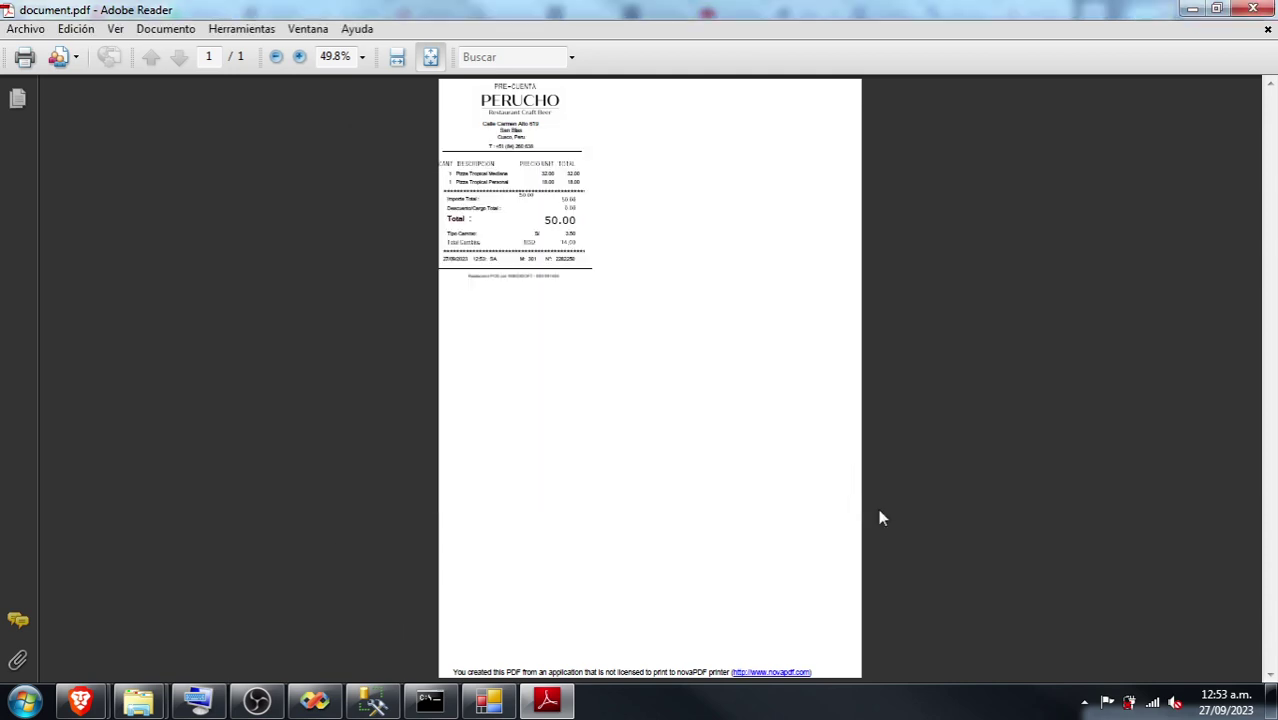
pyautogui.keyDown('ctrl'); pyautogui.scroll(3, 650, 171); pyautogui.keyUp('ctrl')
pyautogui.keyDown('ctrl'); pyautogui.scroll(2, 450, 160); pyautogui.keyUp('ctrl')
pyautogui.scroll(2, 201, 119)
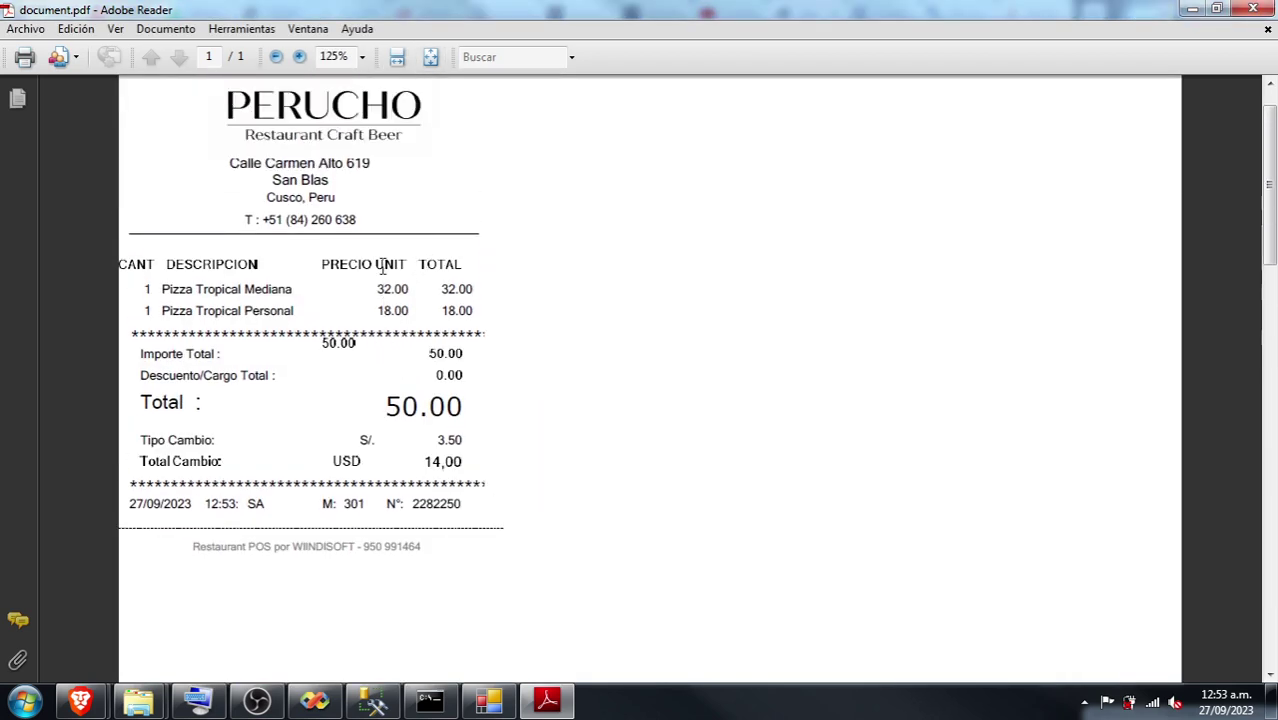
pyautogui.moveTo(201, 119); pyautogui.dragTo(499, 562)
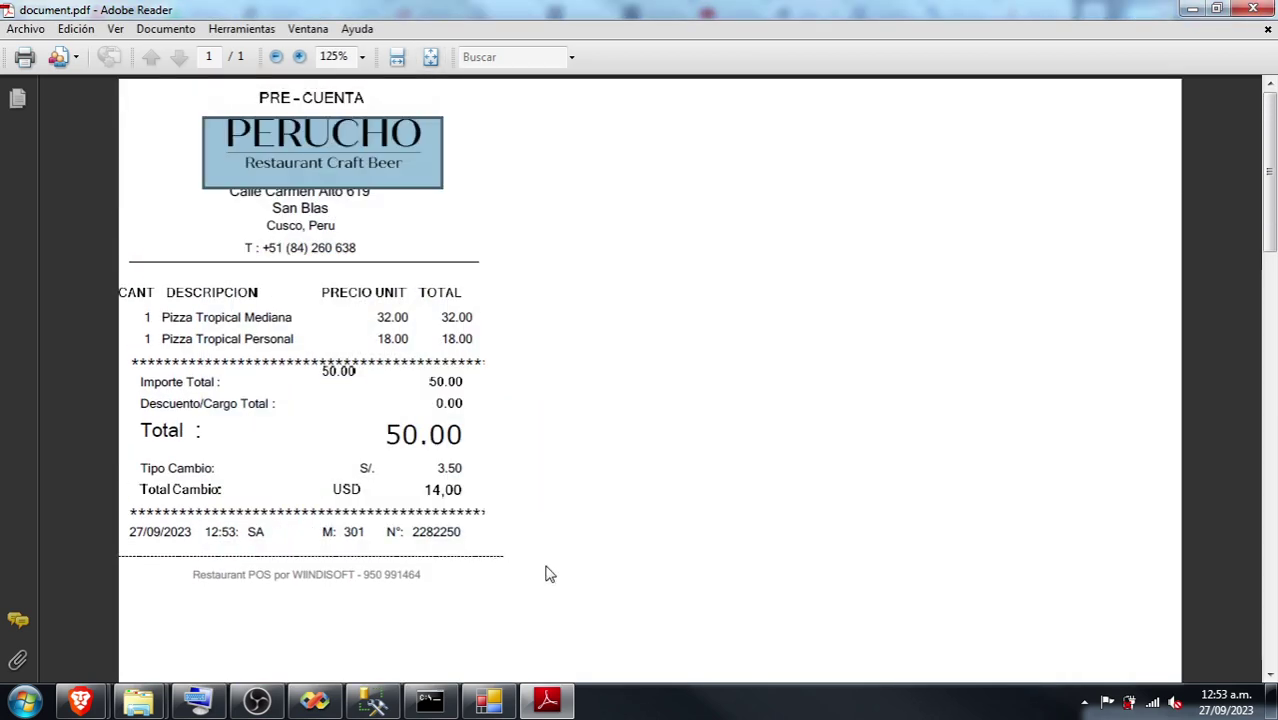
pyautogui.click(545, 572)
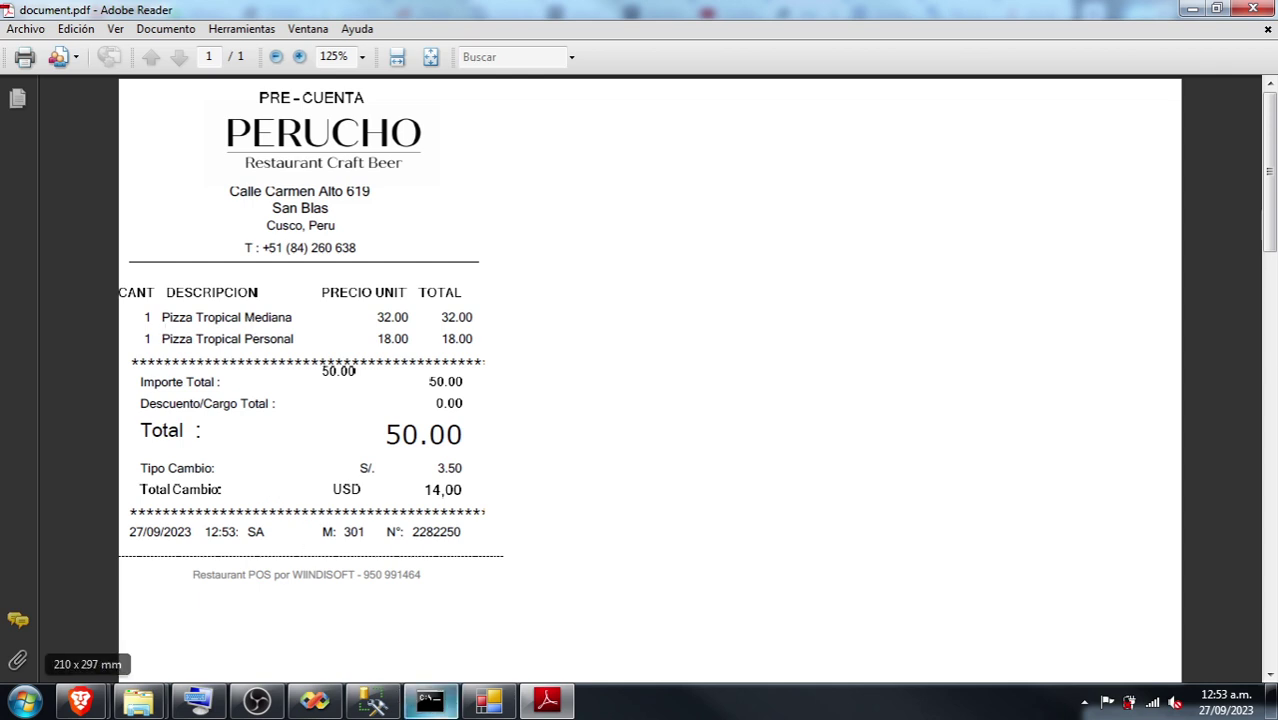
# Switch back to MDIParent1 and settle table 05's receipt with a cash payment (Pago Efectivo).
pyautogui.click(488, 700)
pyautogui.click(818, 189)
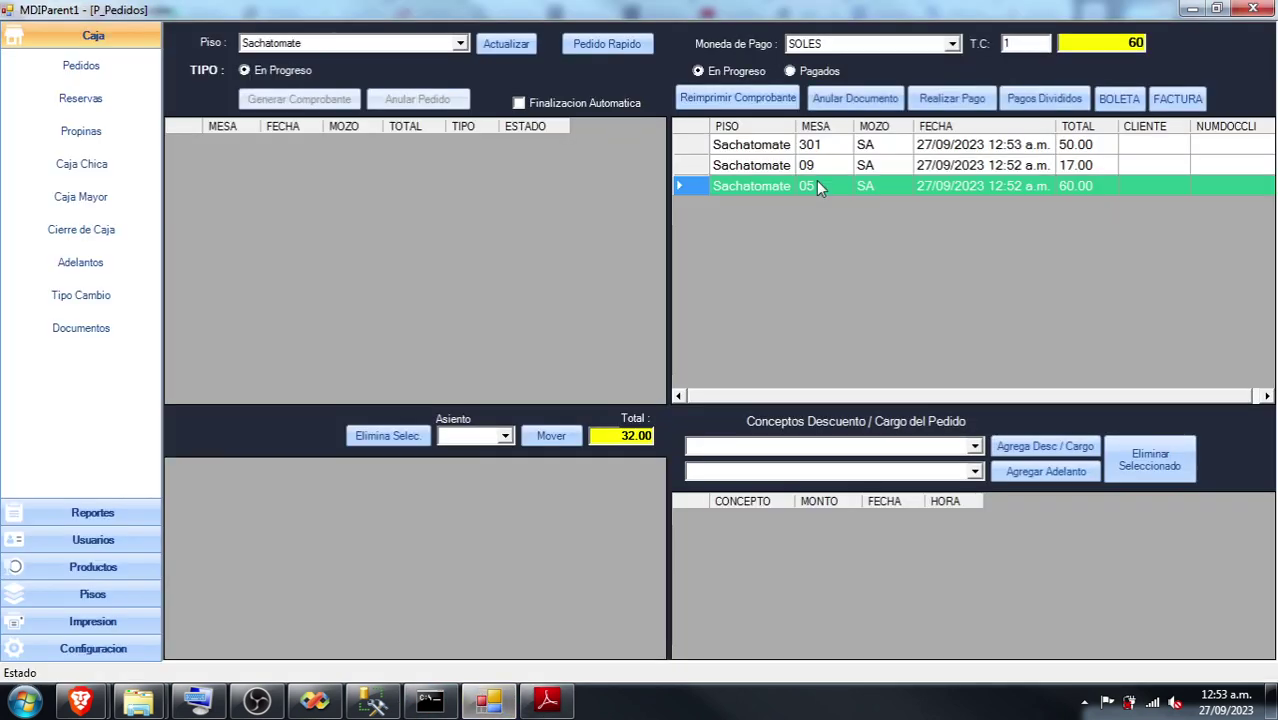
pyautogui.click(940, 103)
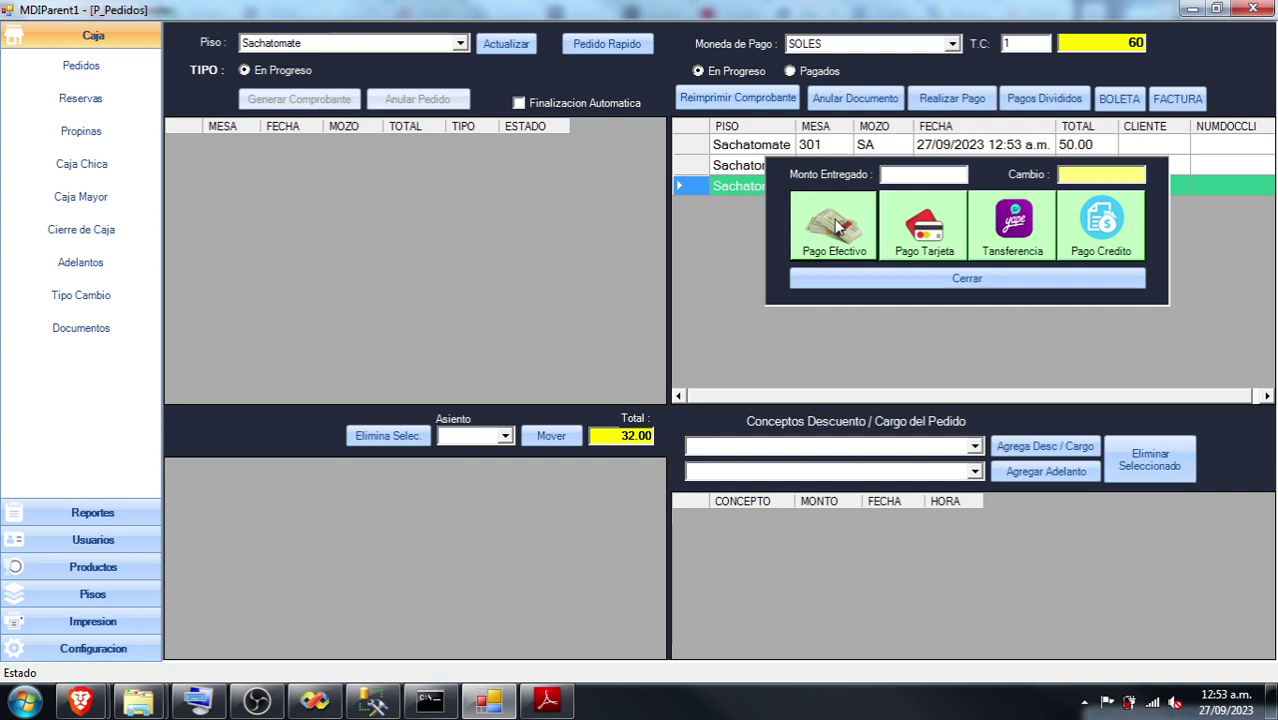
pyautogui.click(836, 226)
# Settle table 09's receipt with a card payment (Pago Tarjeta).
pyautogui.click(841, 162)
pyautogui.click(950, 100)
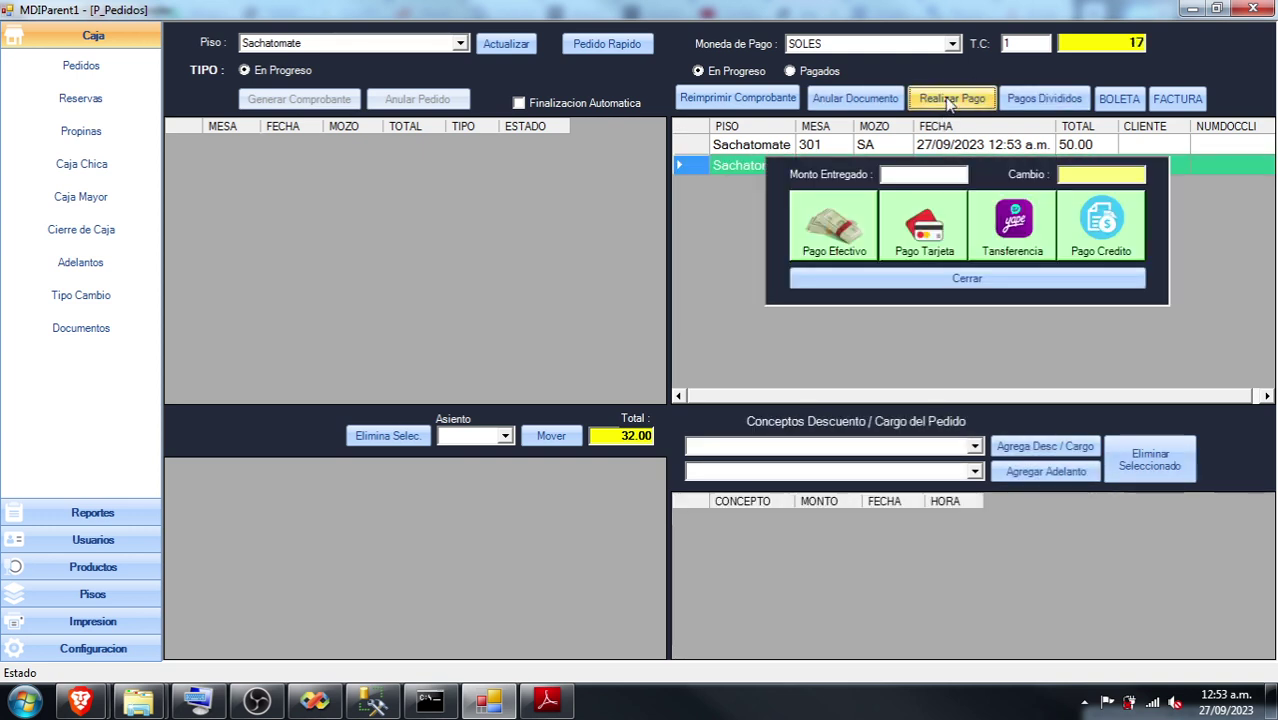
pyautogui.click(922, 226)
# Settle table 301's receipt with a Yape transfer payment.
pyautogui.click(863, 145)
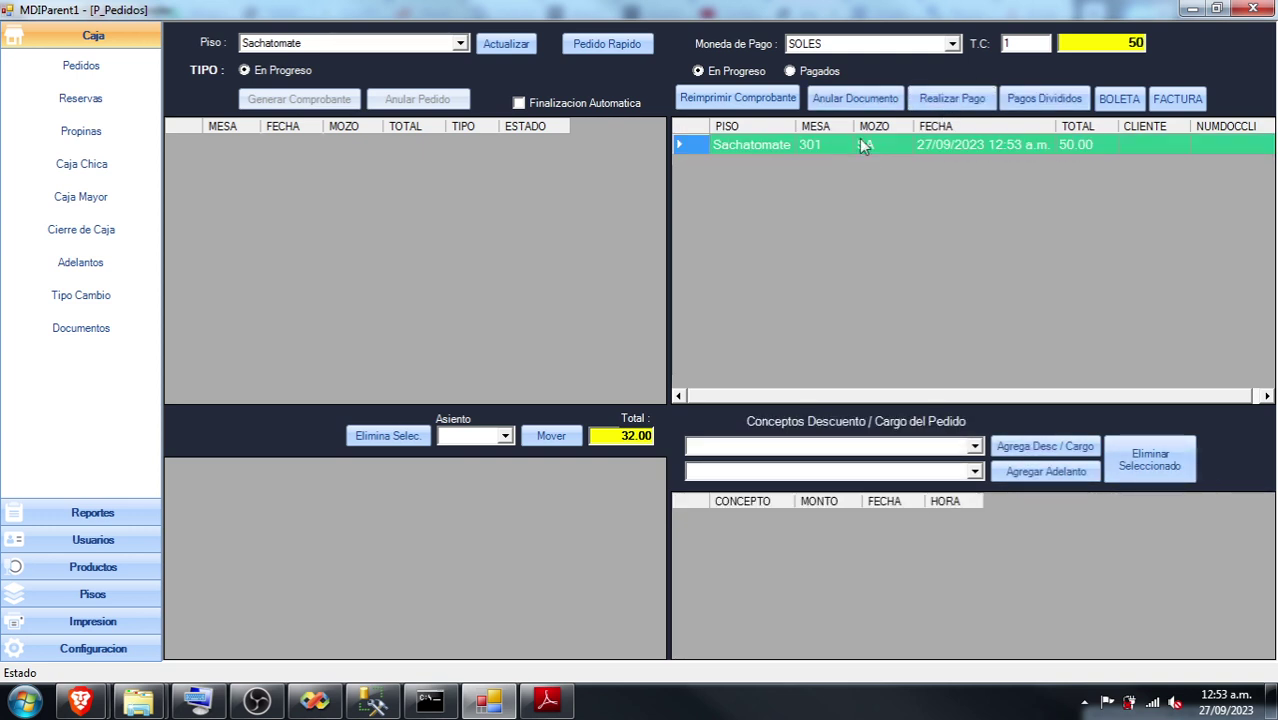
pyautogui.click(952, 98)
pyautogui.click(1003, 217)
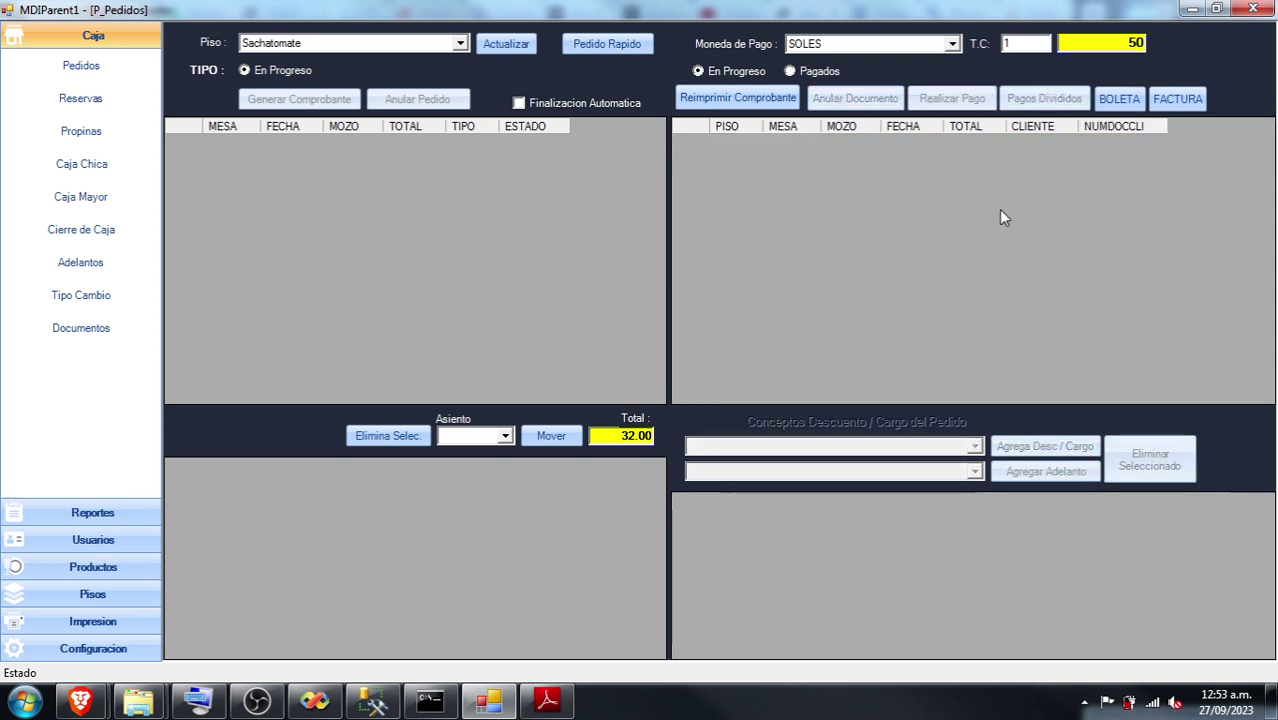
# Open Cierre de Caja, start a new cash closing and fill in the Total Entregado amount.
pyautogui.click(89, 238)
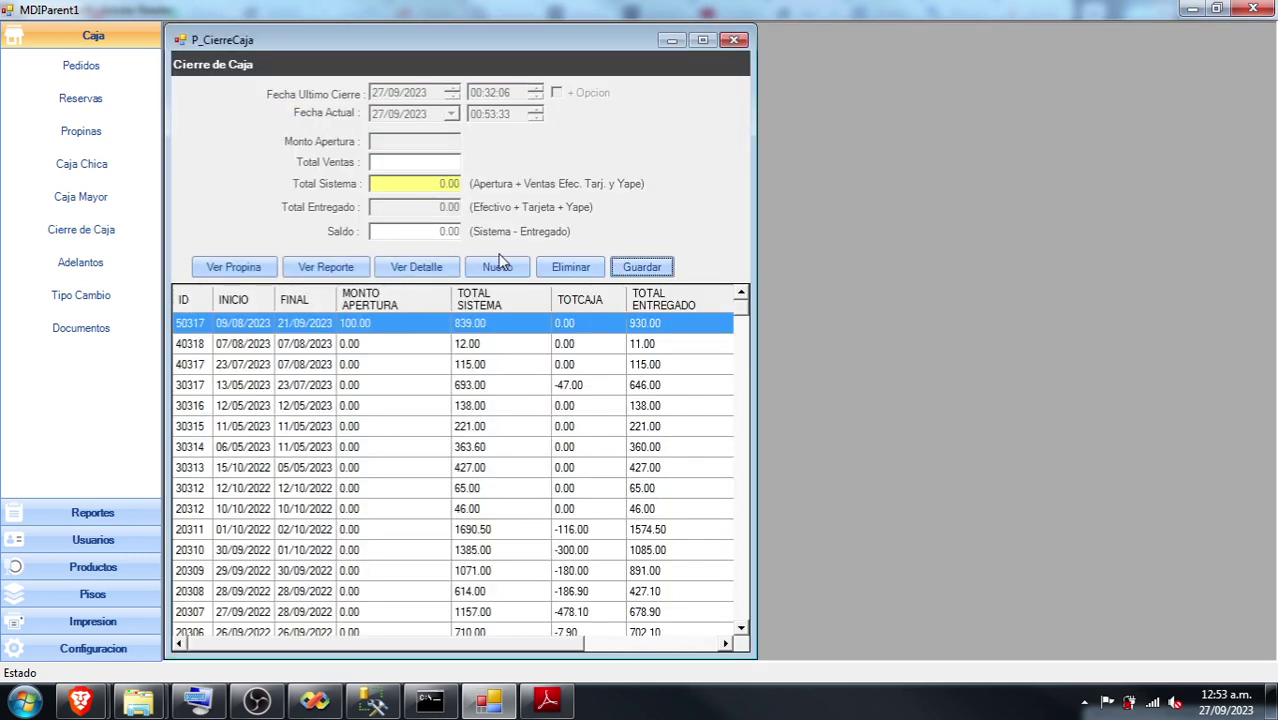
pyautogui.click(503, 269)
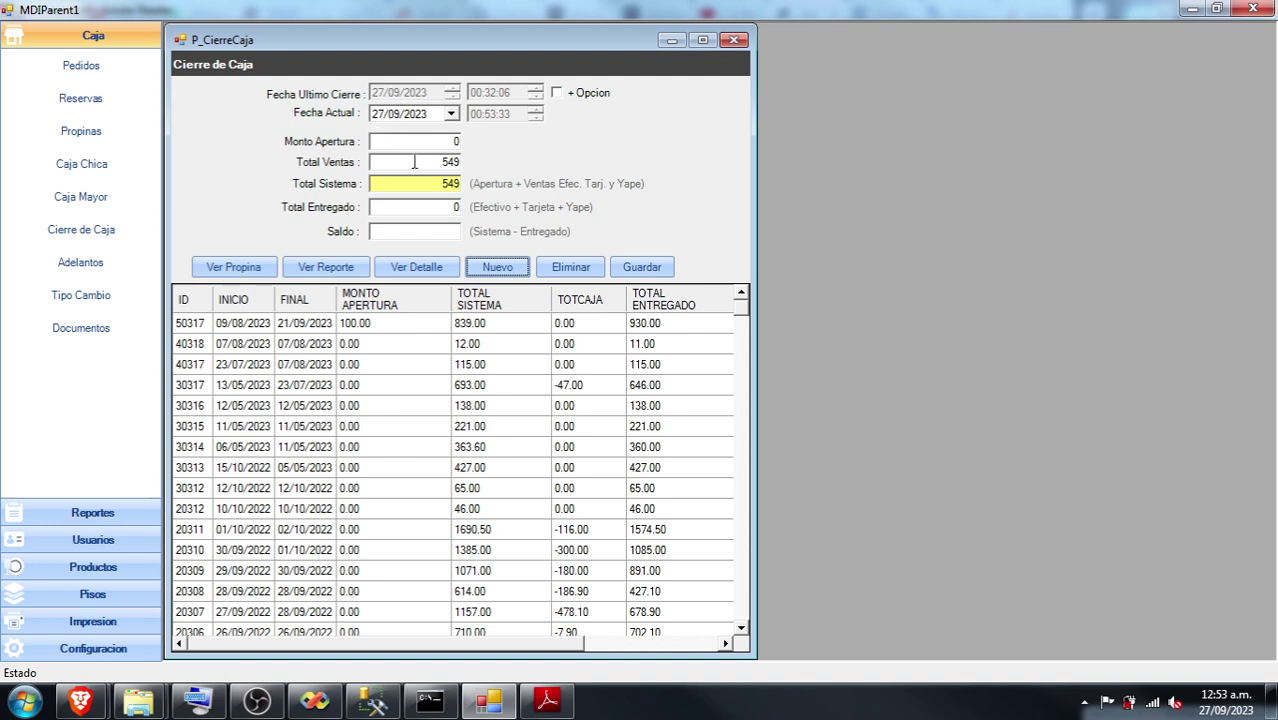
pyautogui.click(428, 205)
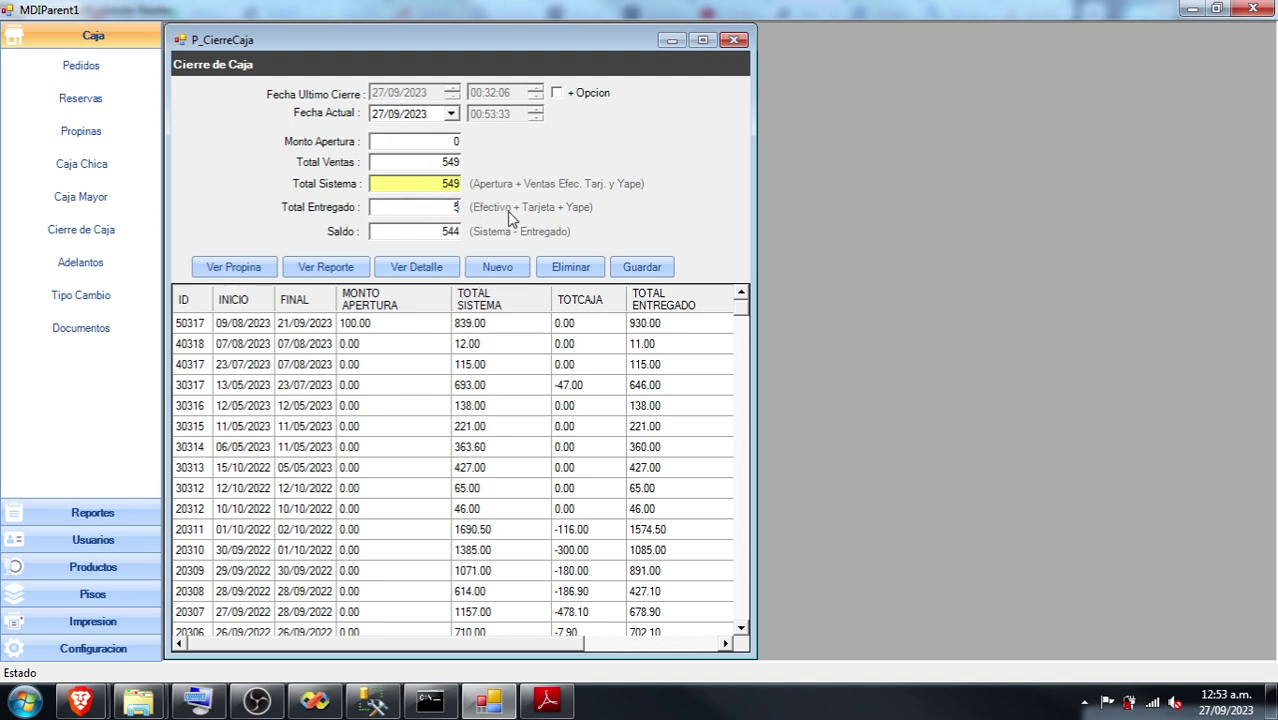
# Open the cash closing's detail report and review the payment methods and amounts of its documents.
pyautogui.click(412, 266)
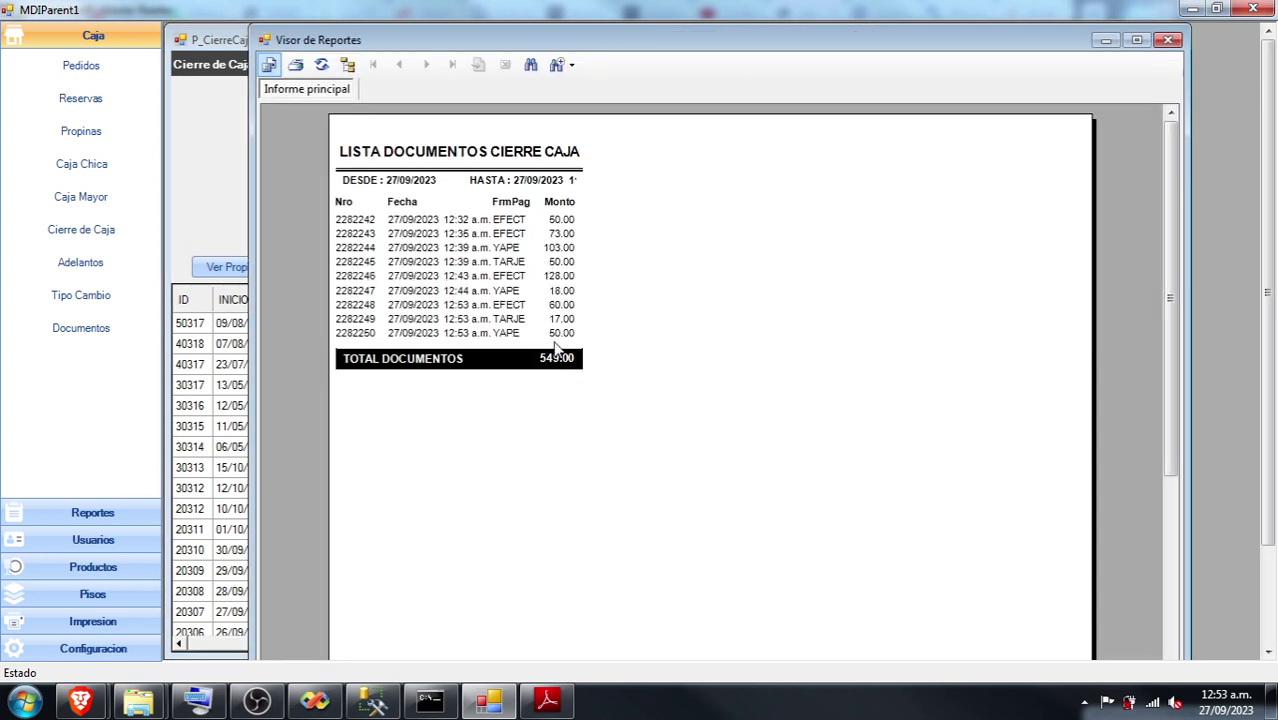
pyautogui.click(508, 247)
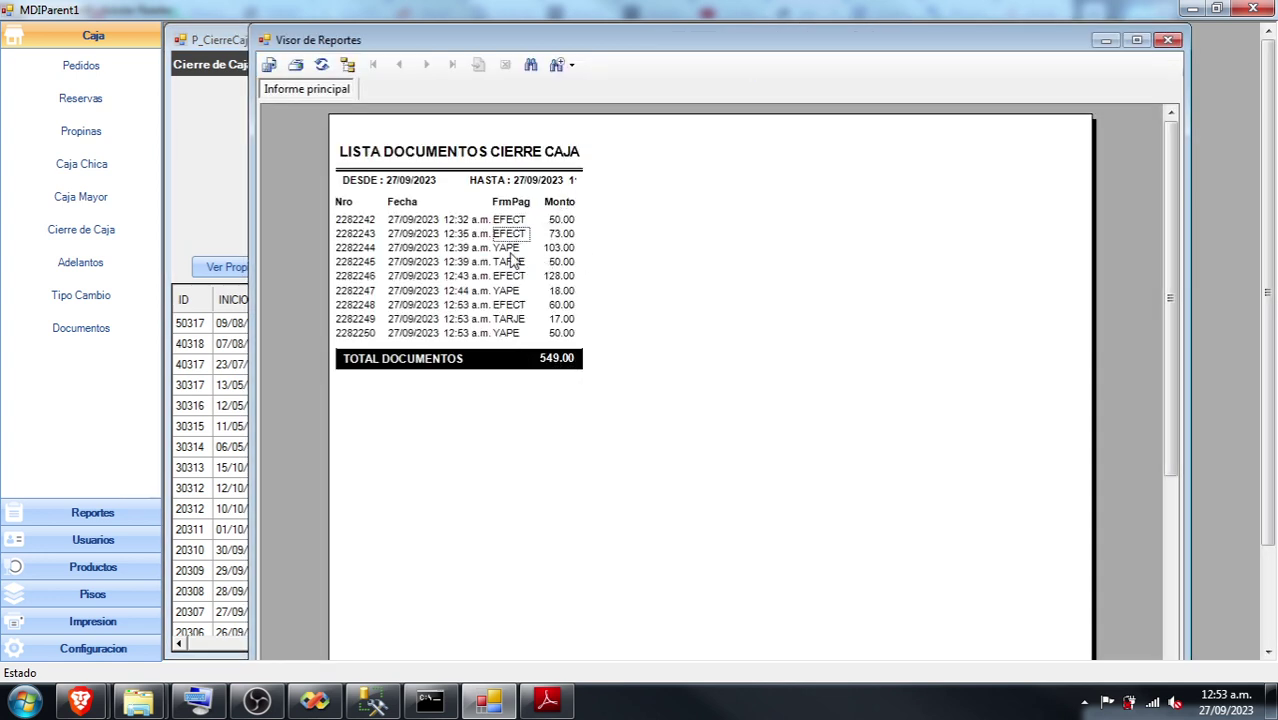
# Finish checking the payment methods in the closing's document list and close the detail report.
pyautogui.click(508, 304)
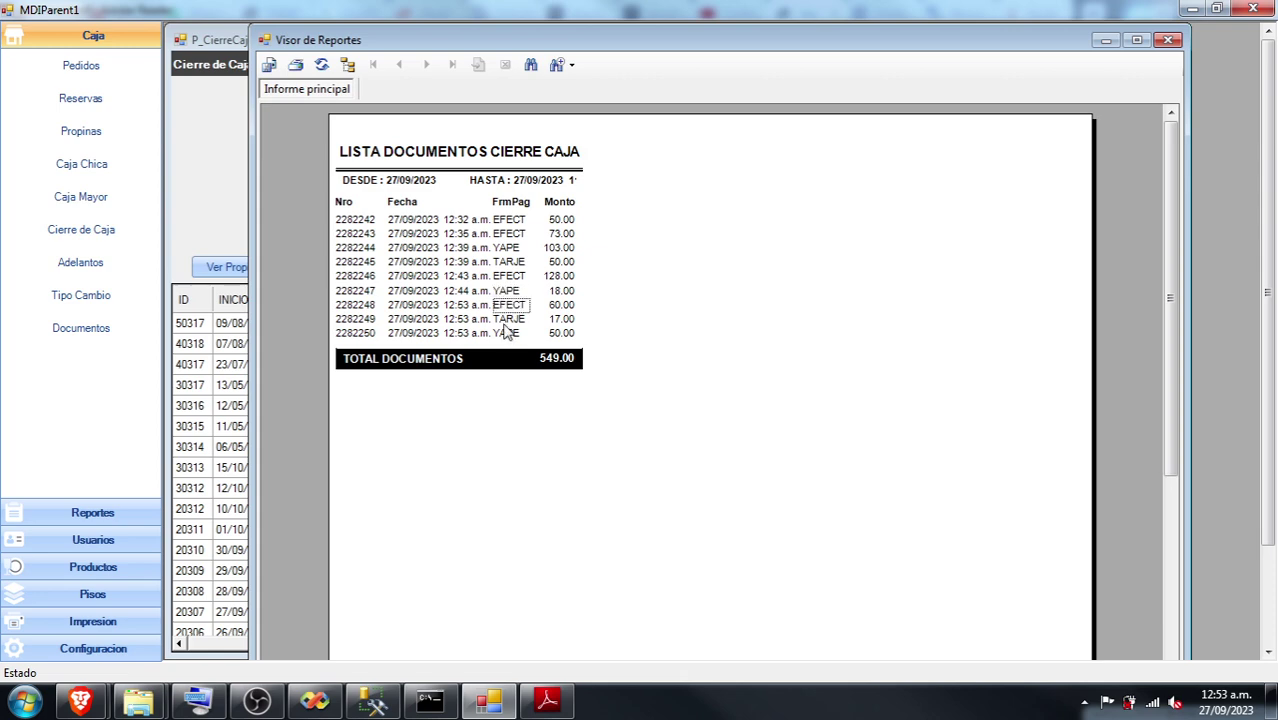
pyautogui.click(1167, 40)
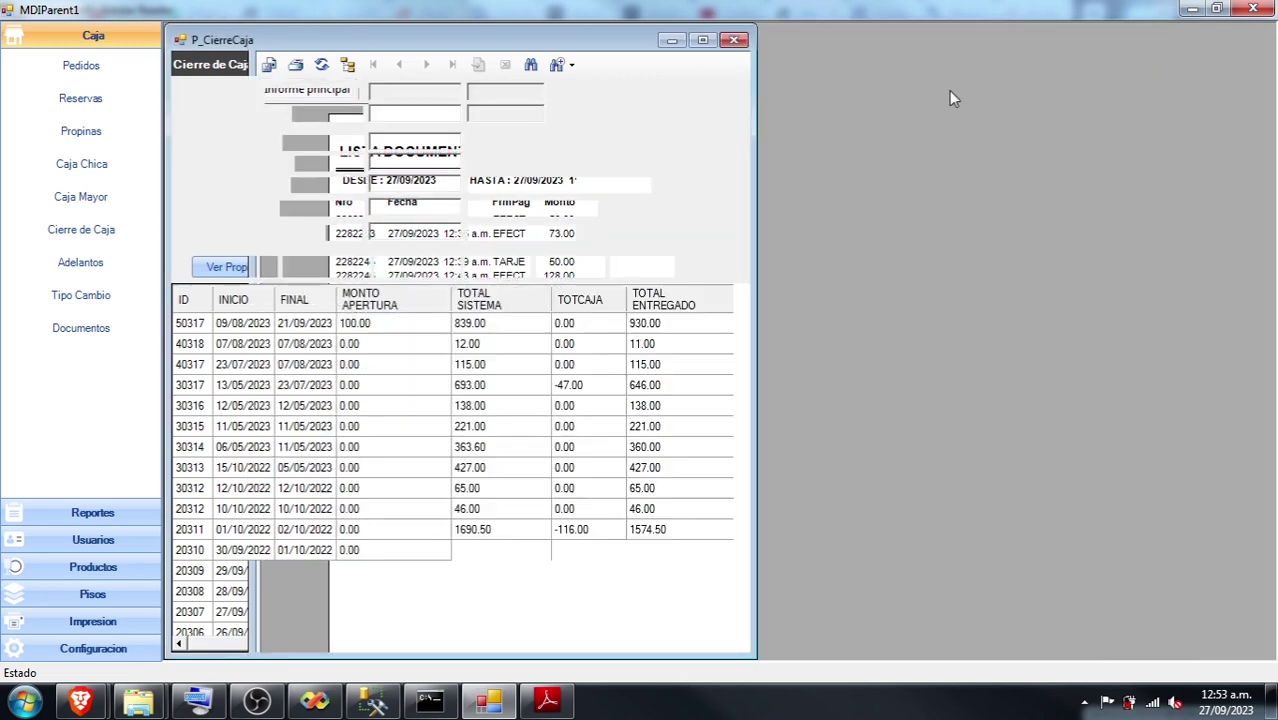
# Open the cash closing's summary report, examine the totals by payment method, and close the report and the closing form.
pyautogui.click(327, 266)
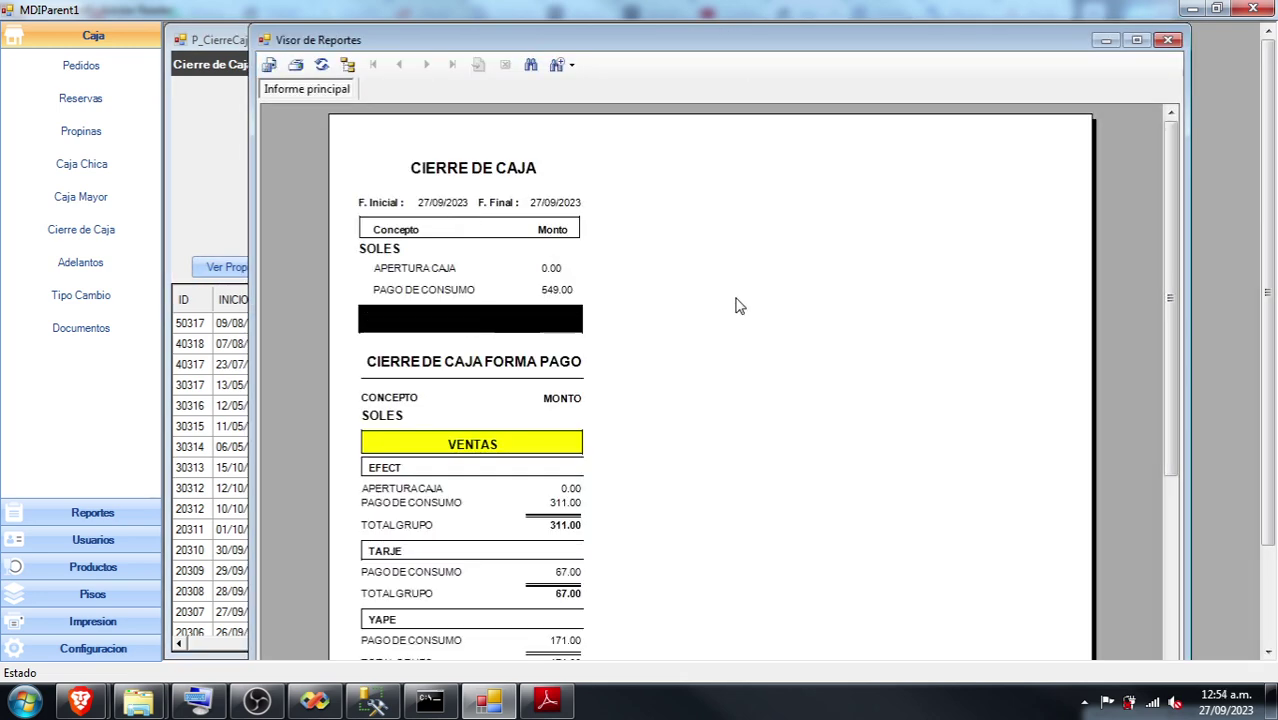
pyautogui.scroll(-3, 700, 295)
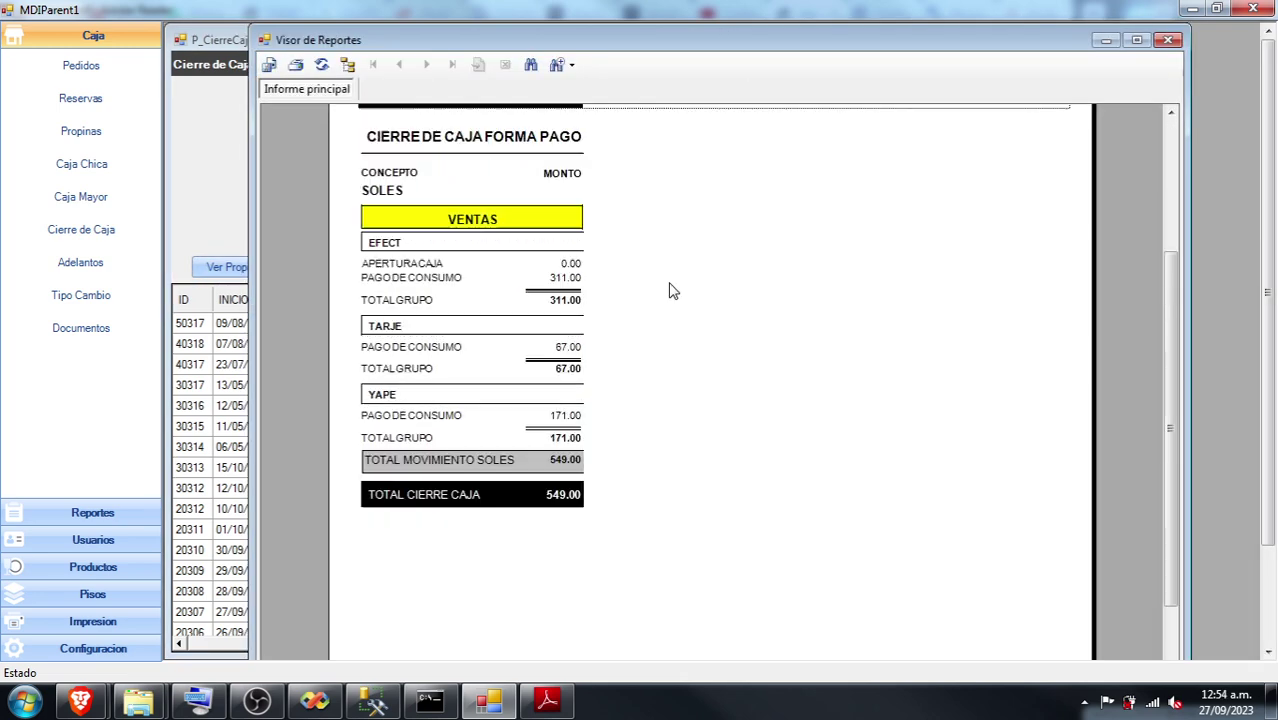
pyautogui.click(575, 378)
pyautogui.click(563, 469)
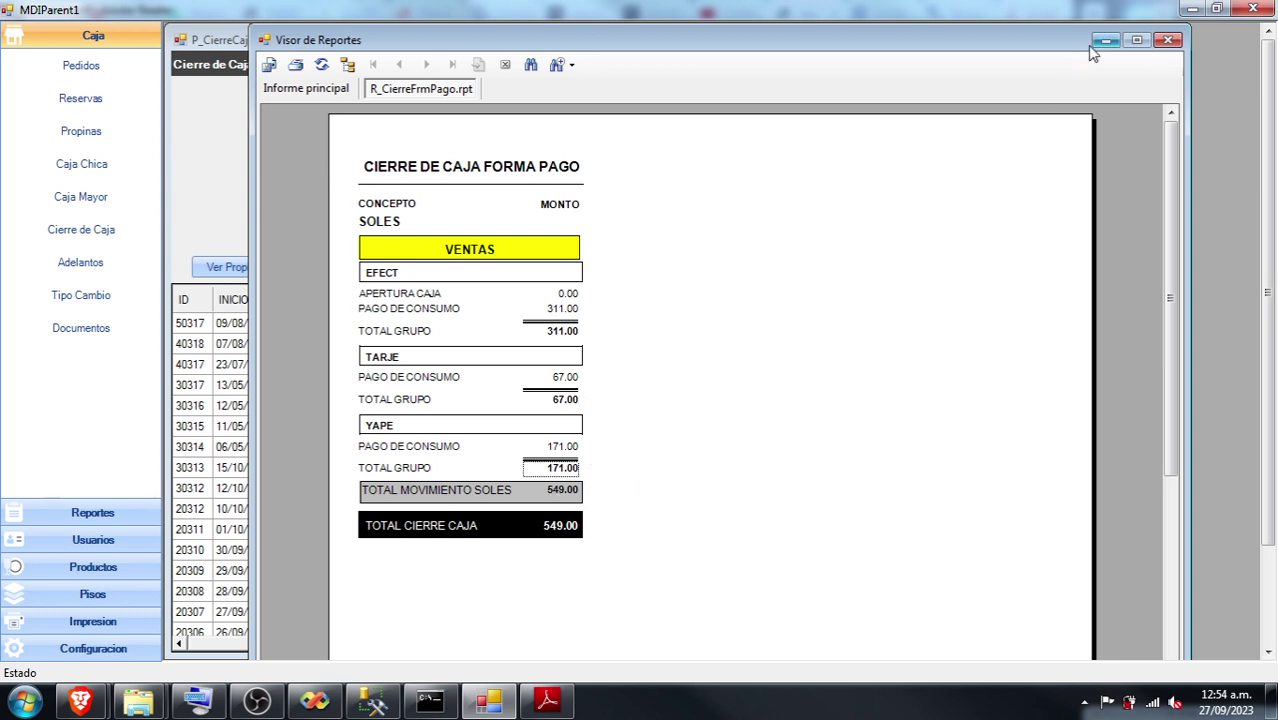
pyautogui.click(1167, 40)
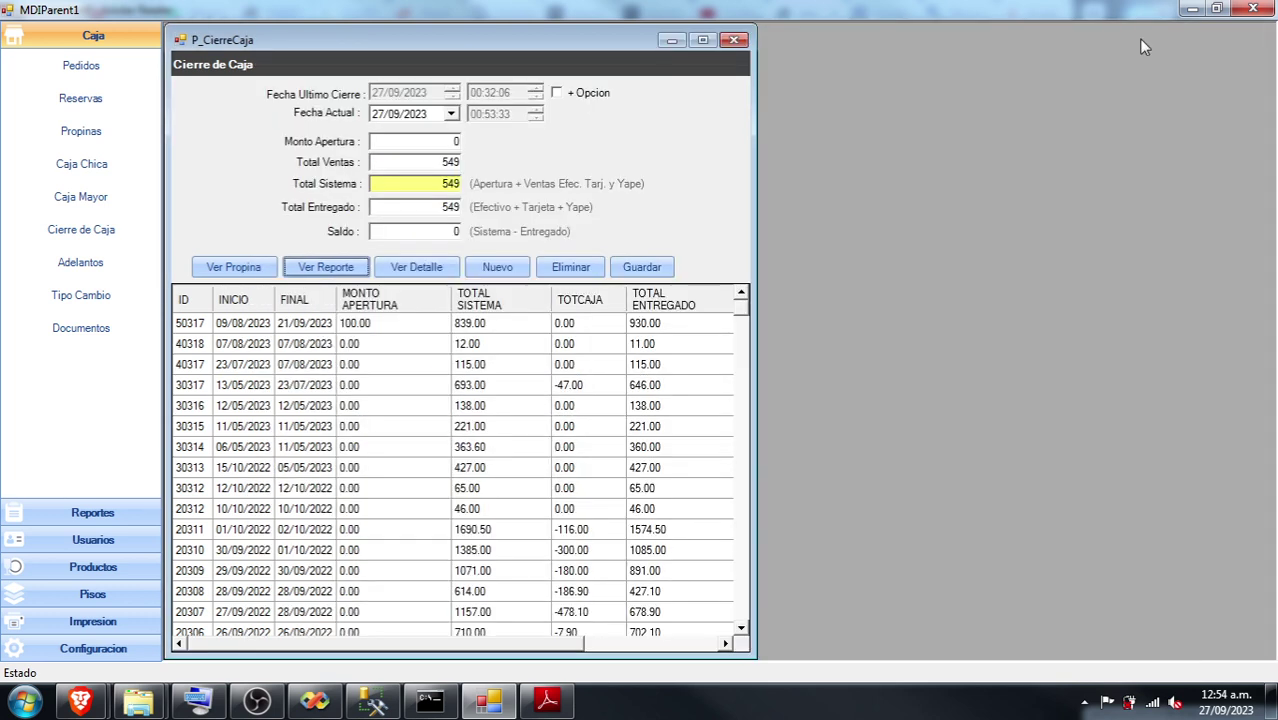
pyautogui.click(726, 41)
# Generate the Ventas por Producto sales report for TODAS LAS CATEGORIAS.
pyautogui.click(90, 513)
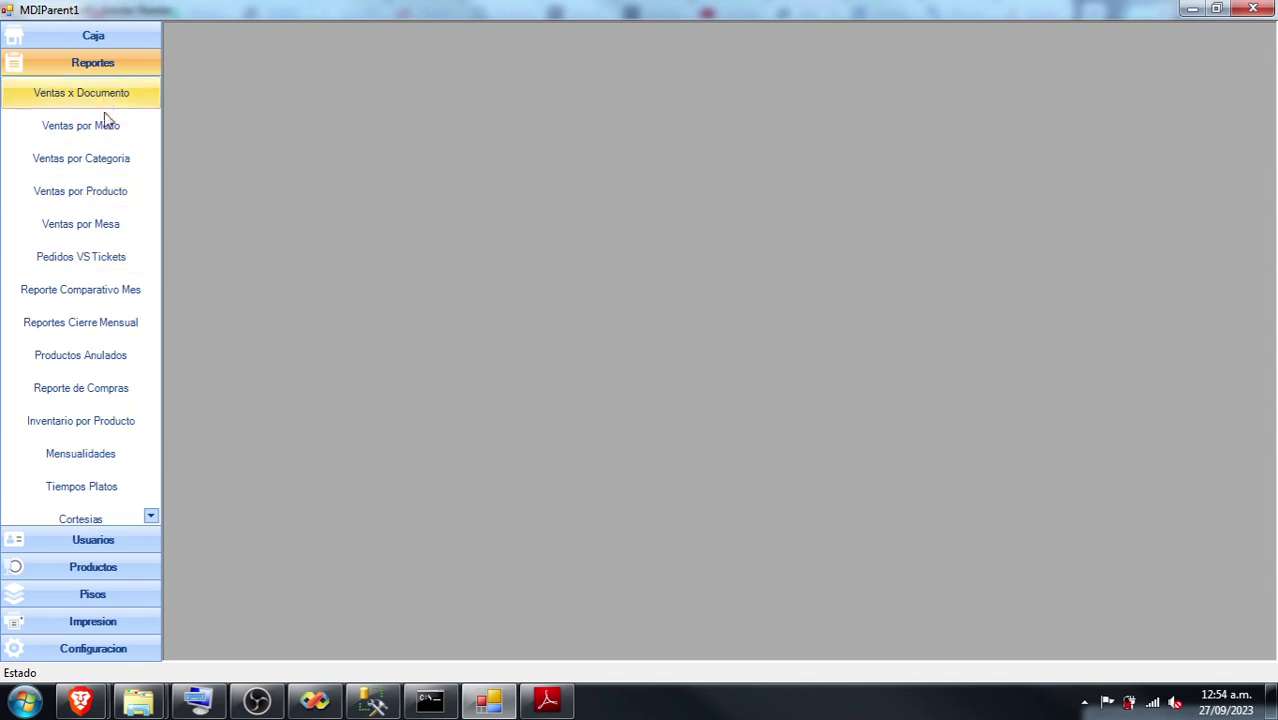
pyautogui.click(103, 192)
pyautogui.click(442, 127)
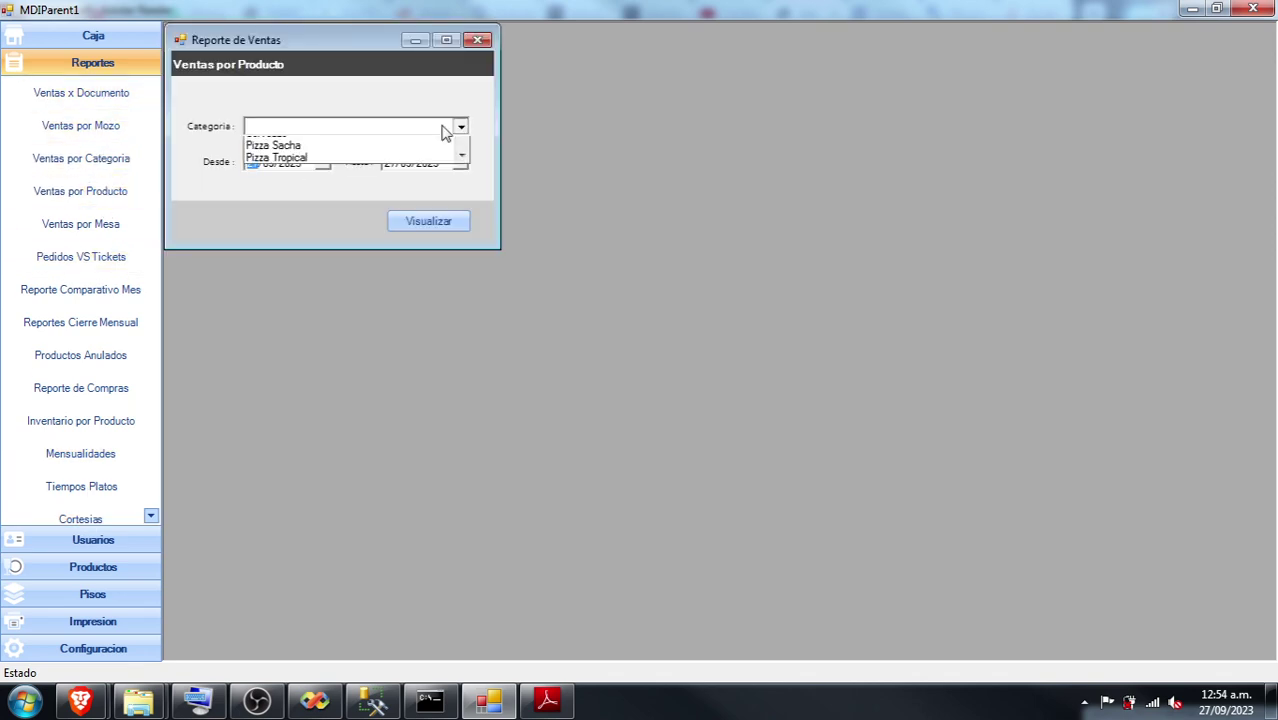
pyautogui.scroll(-5, 371, 232)
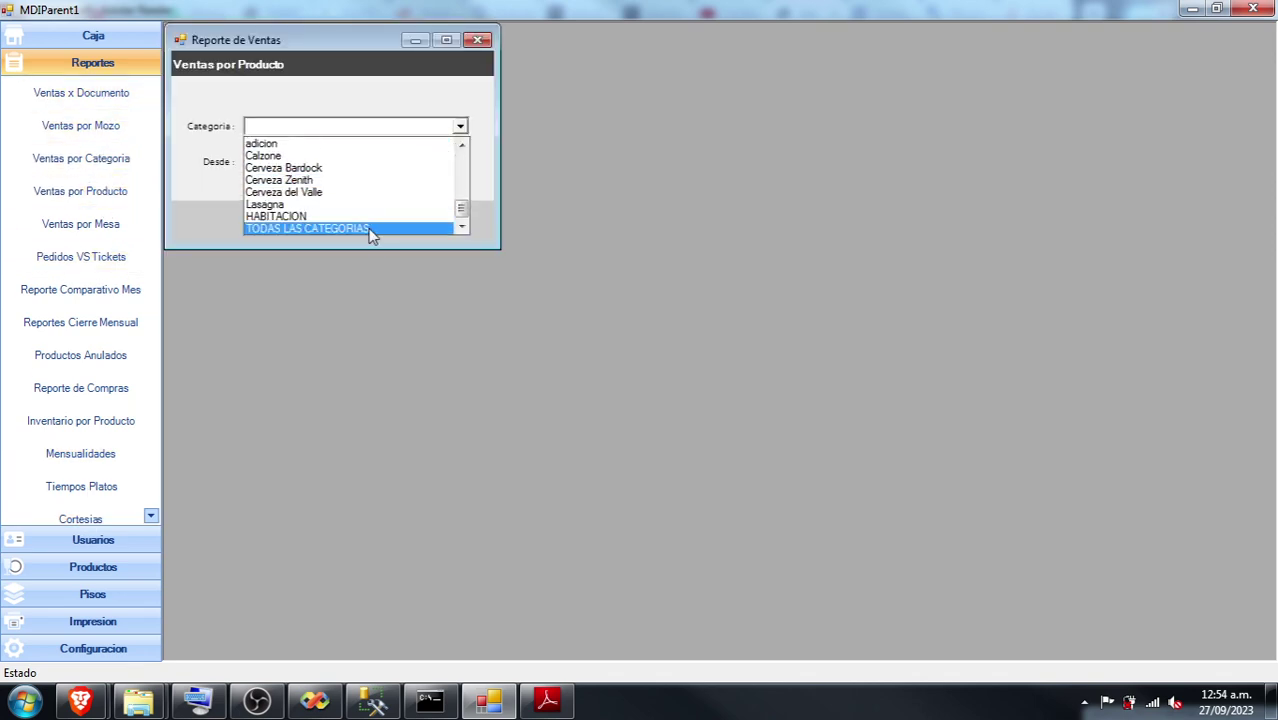
pyautogui.click(370, 229)
pyautogui.click(419, 224)
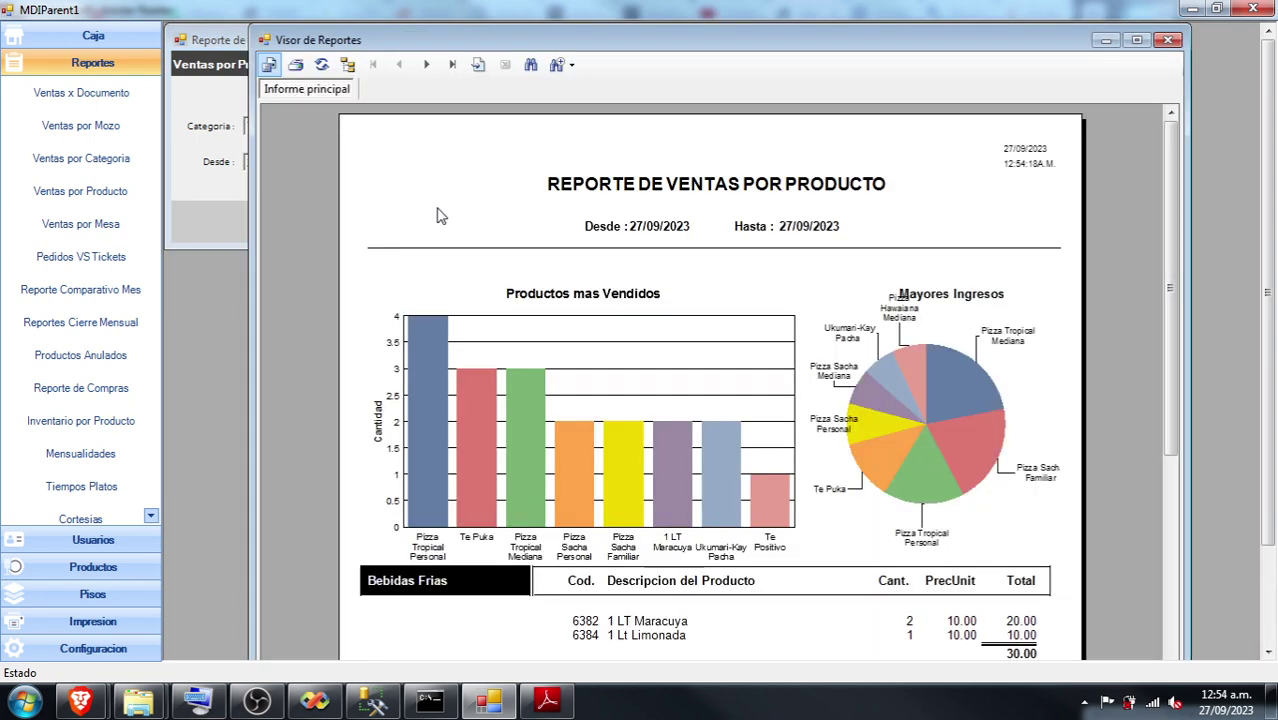
# Examine both pages of the product sales report, close it with its filter form, and return to the Caja section.
pyautogui.scroll(-5, 966, 276)
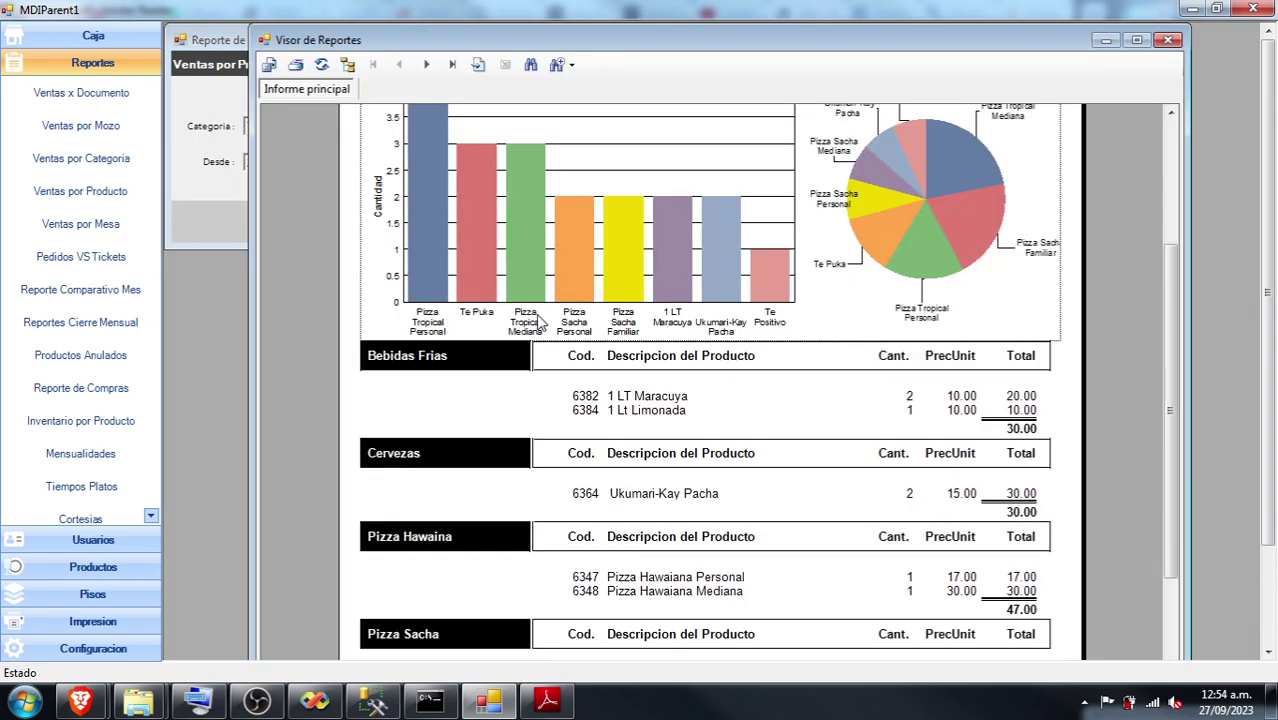
pyautogui.scroll(-5, 940, 363)
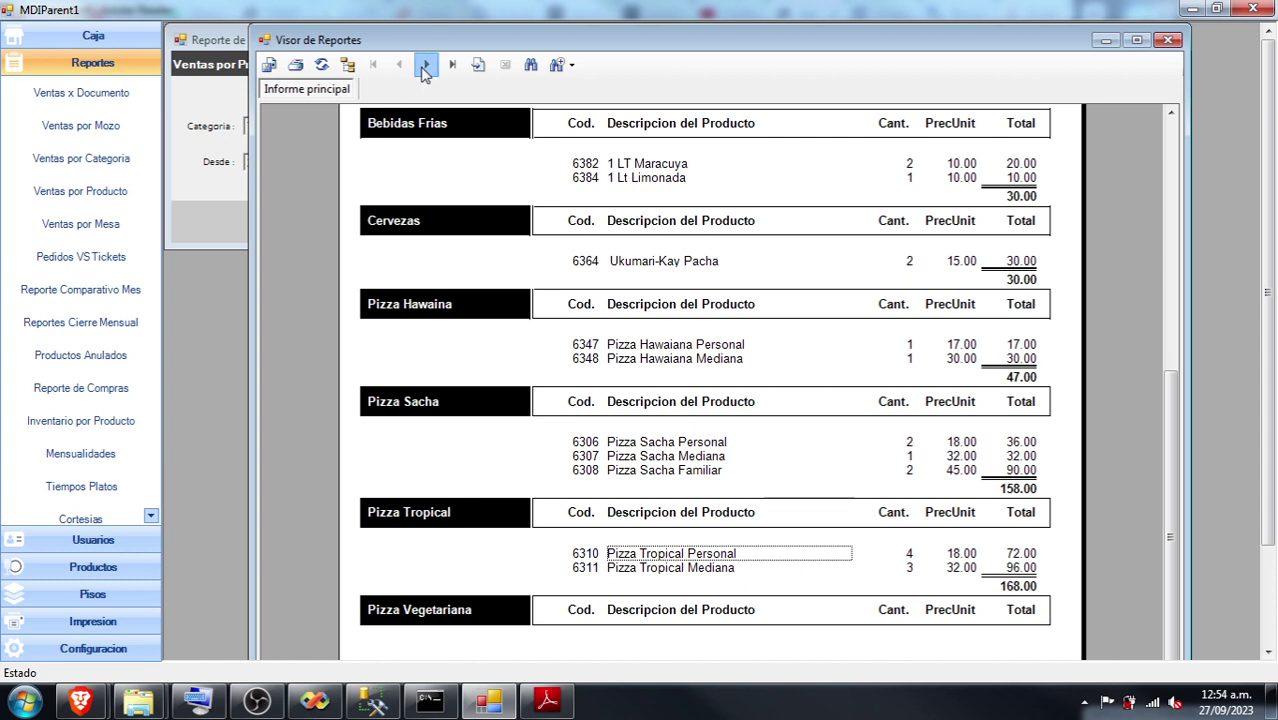
pyautogui.click(426, 64)
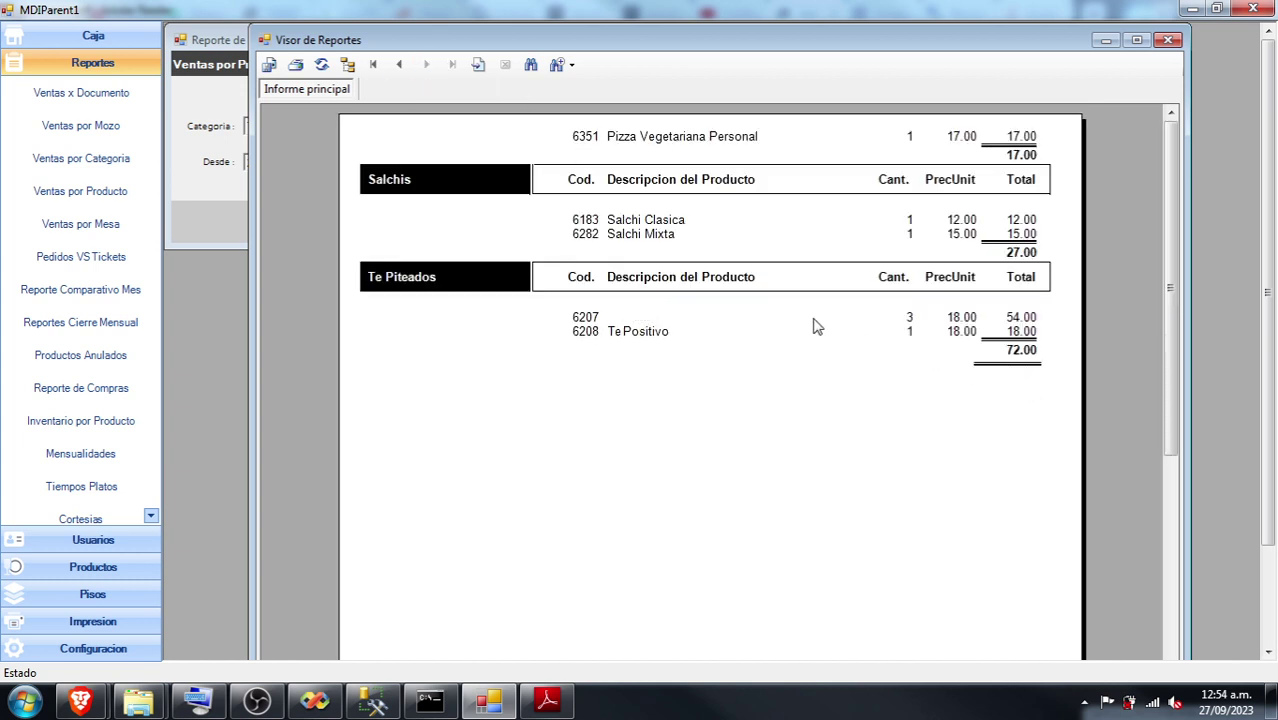
pyautogui.click(1168, 40)
pyautogui.click(477, 40)
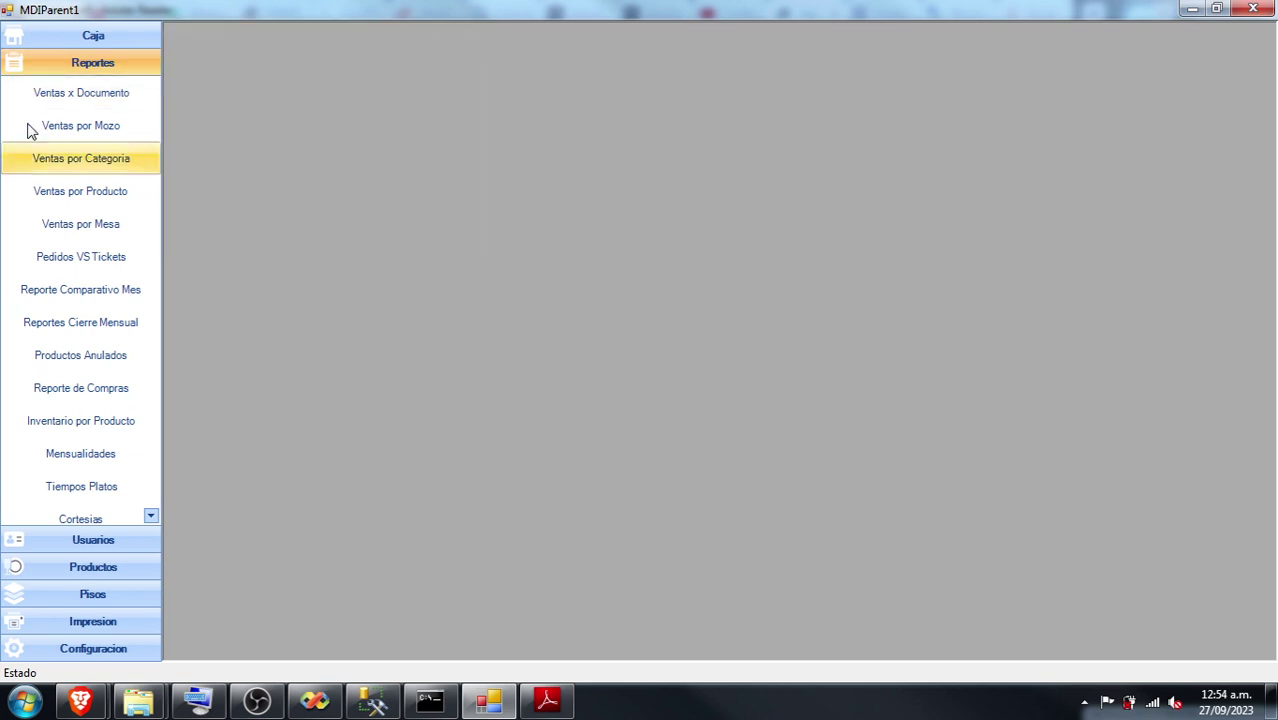
pyautogui.click(83, 38)
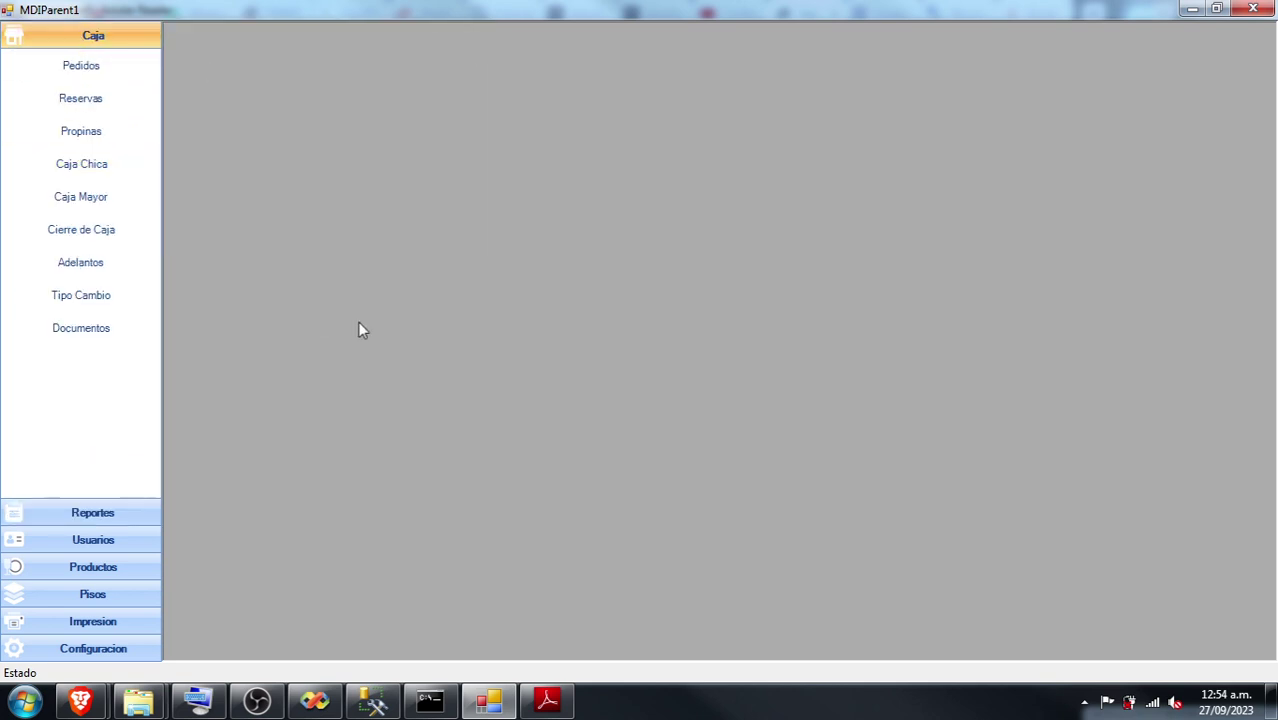